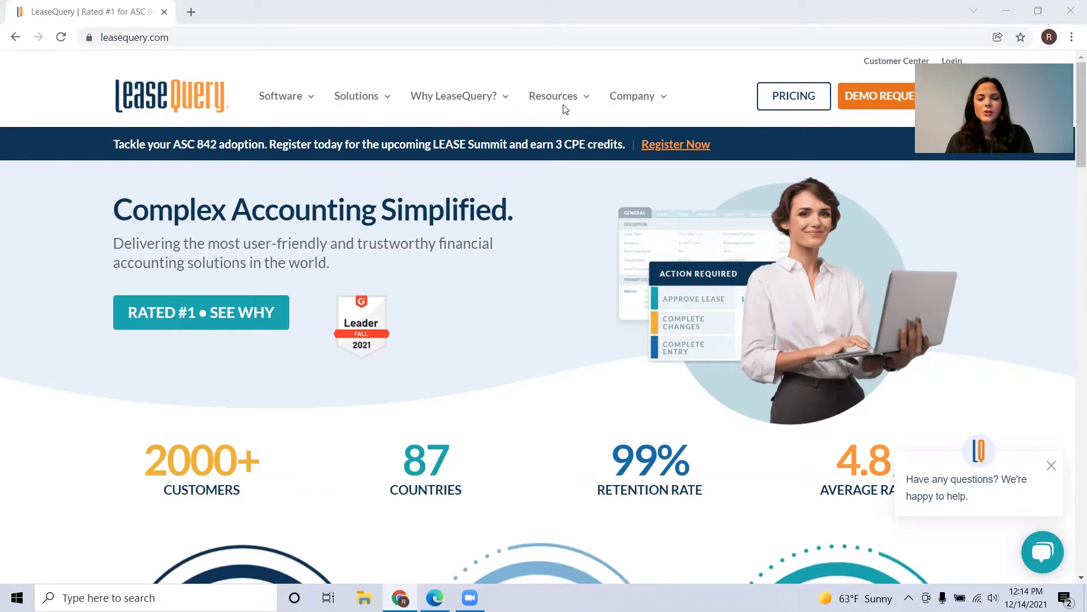
Step: Go to Resources > Free Tools and open the Rate Implicit Calculator from the tools grid
mouse_move(567, 106)
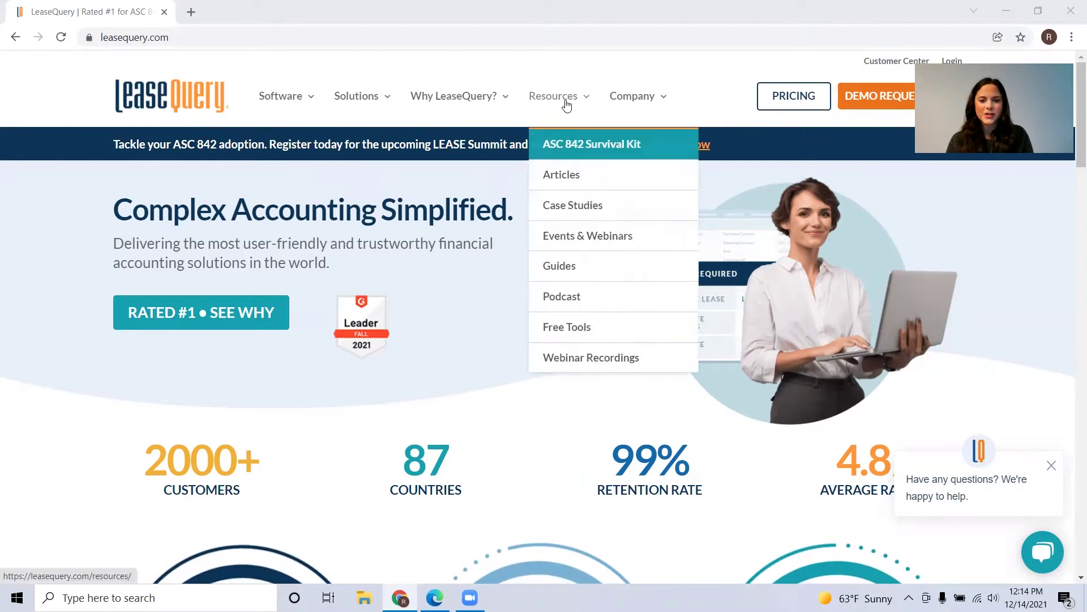
click(574, 333)
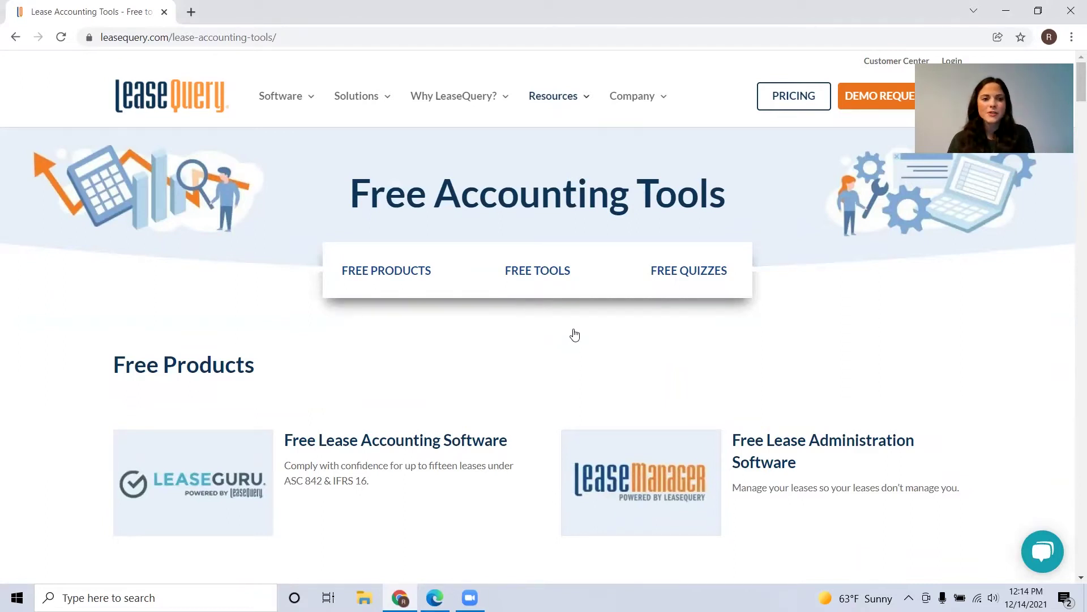
scroll(574, 336, down, 9)
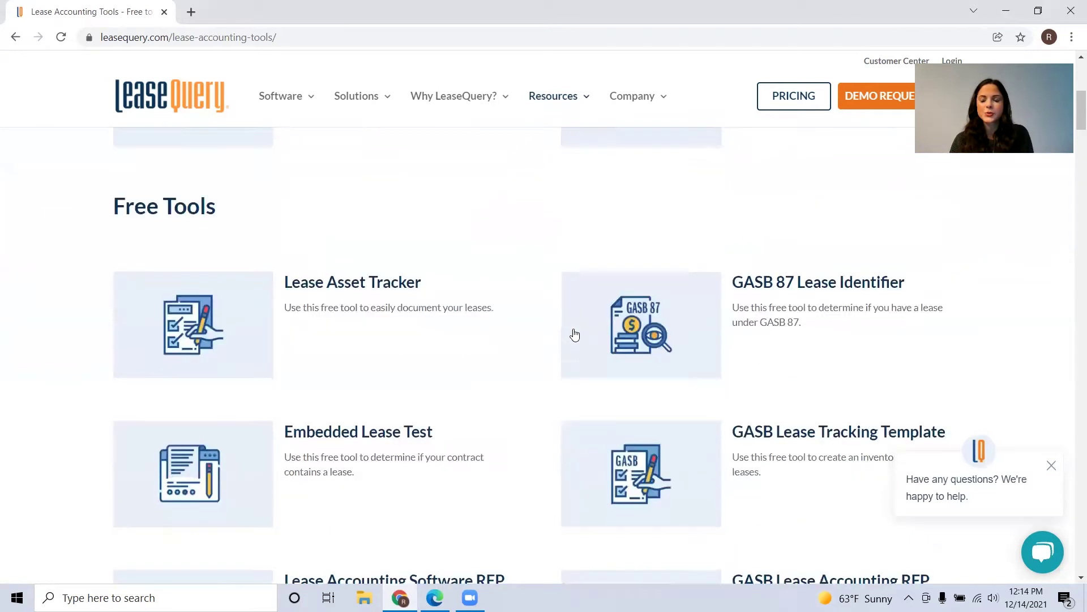
scroll(575, 335, down, 2)
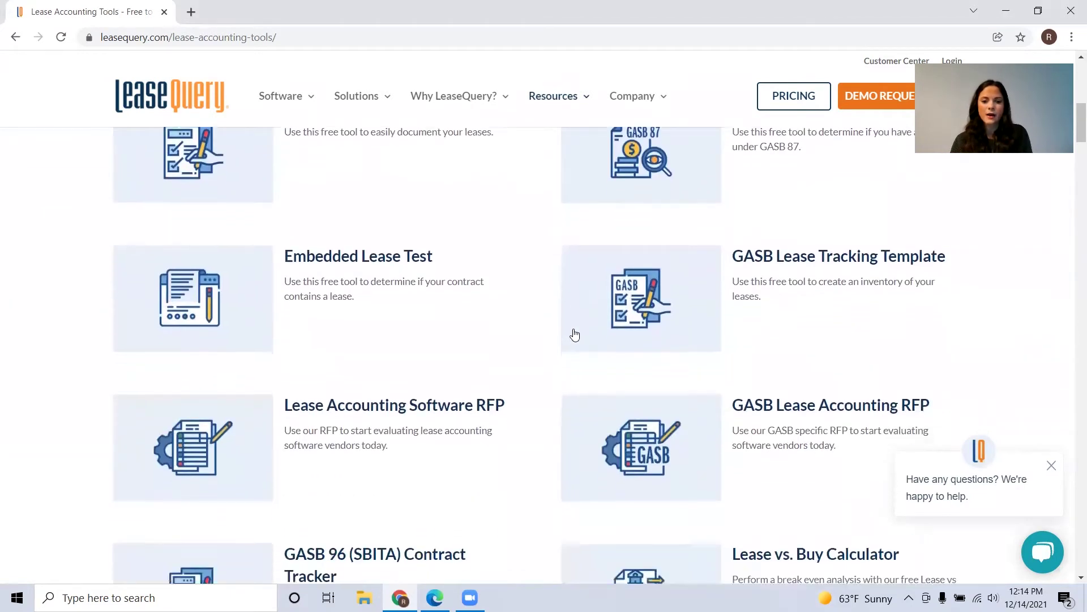
scroll(574, 336, down, 5)
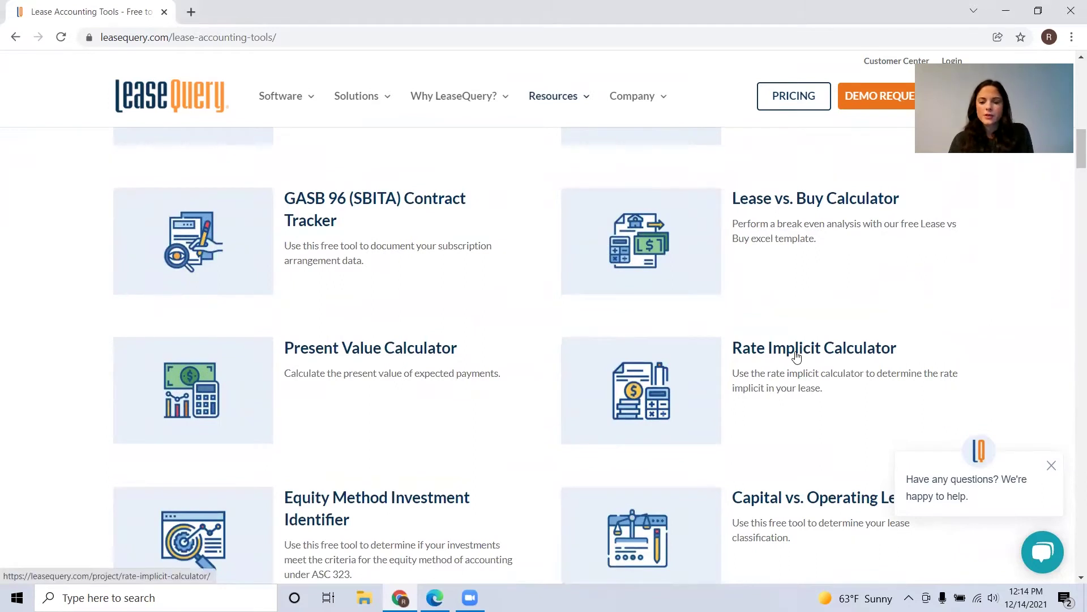
click(796, 358)
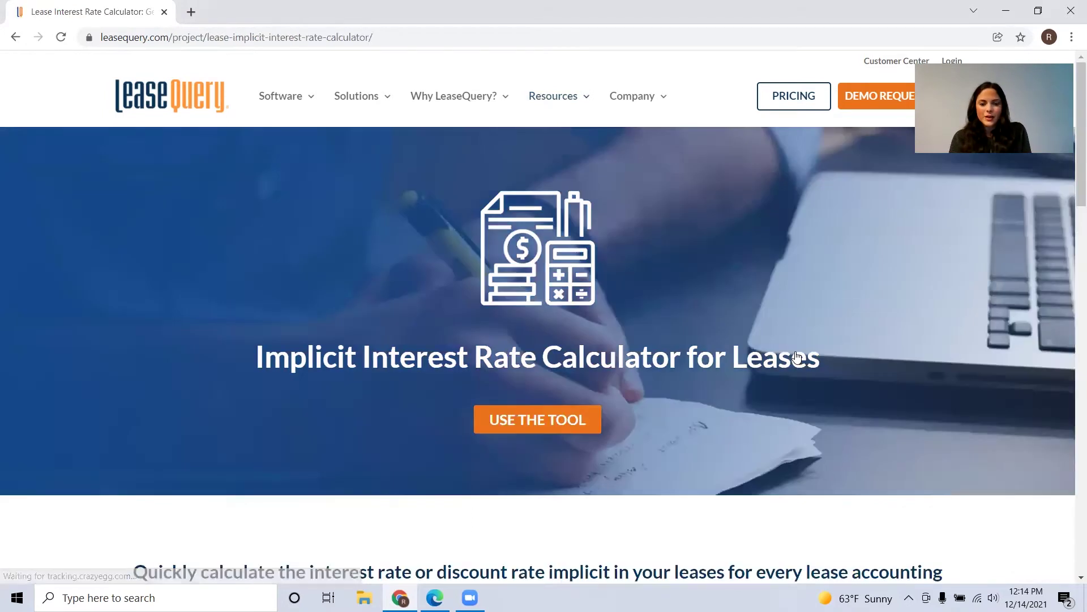
Step: Use the tool to reach the start form and enter the user's e-mail address
scroll(611, 298, down, 2)
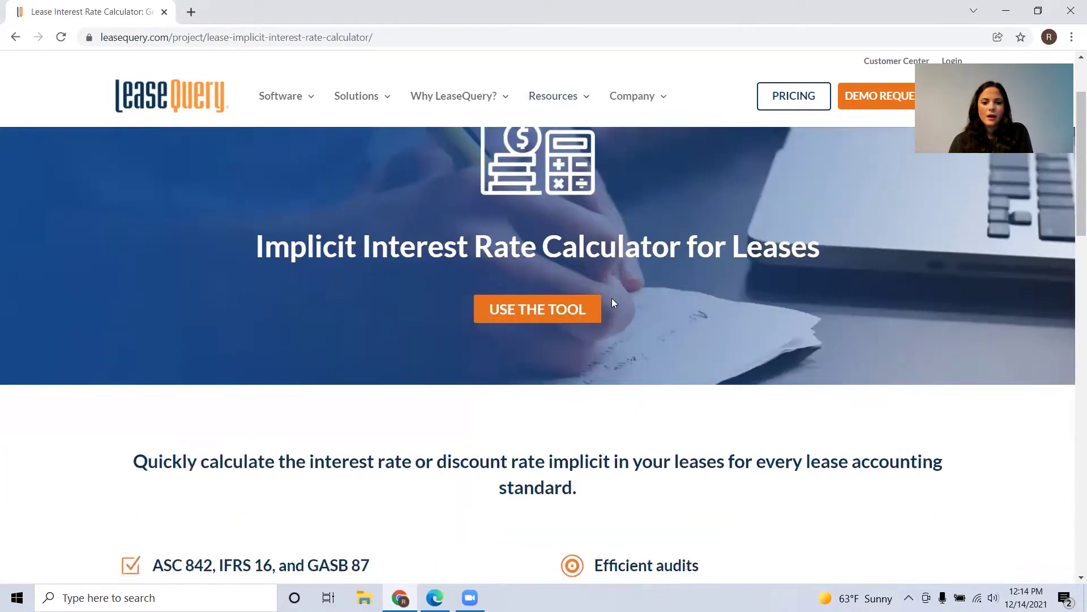
click(497, 311)
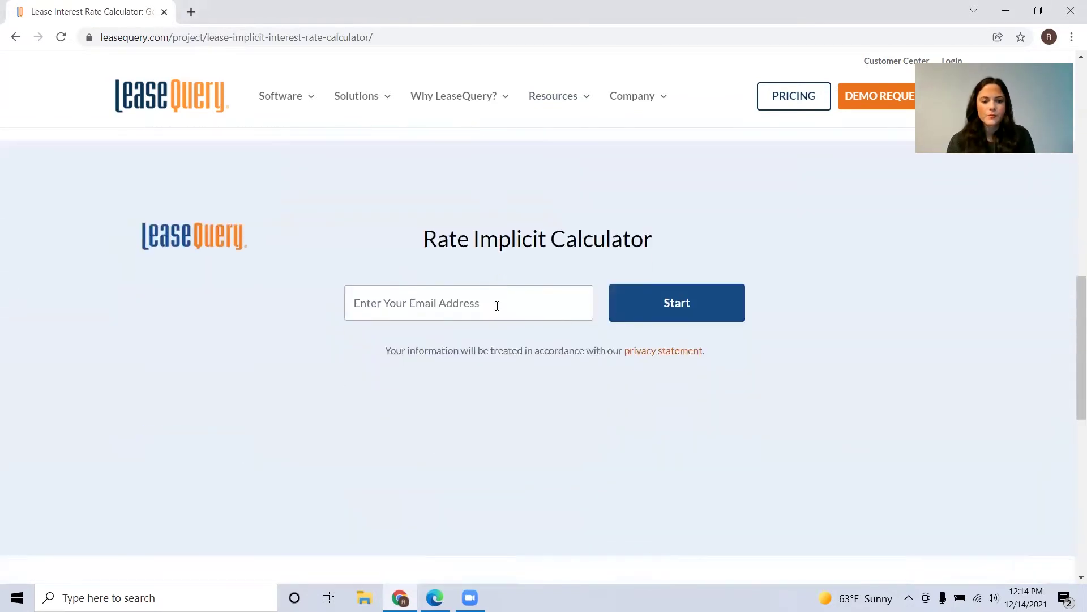
click(498, 307)
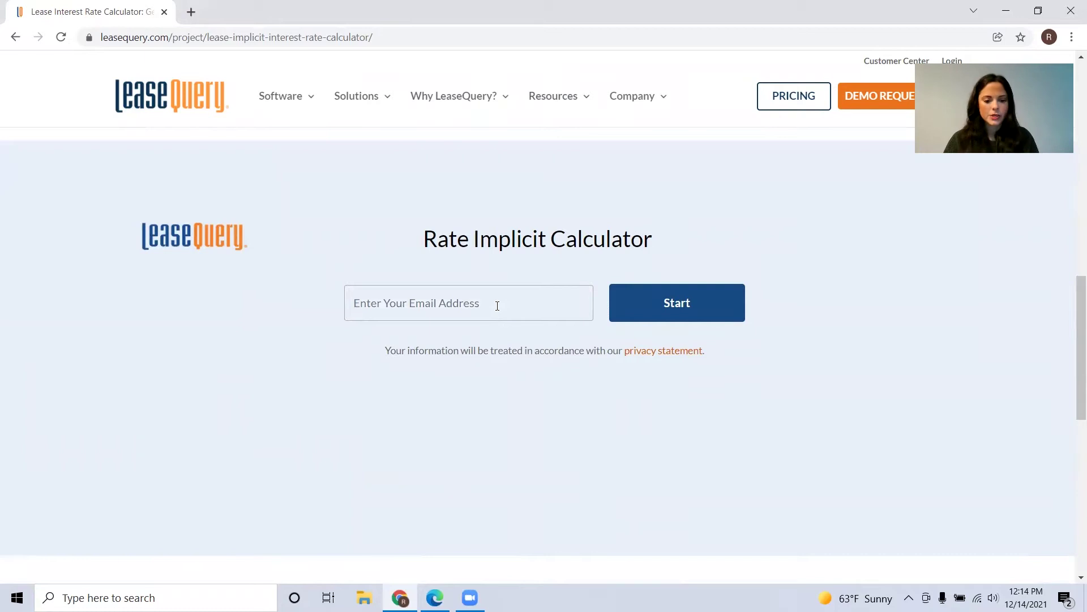
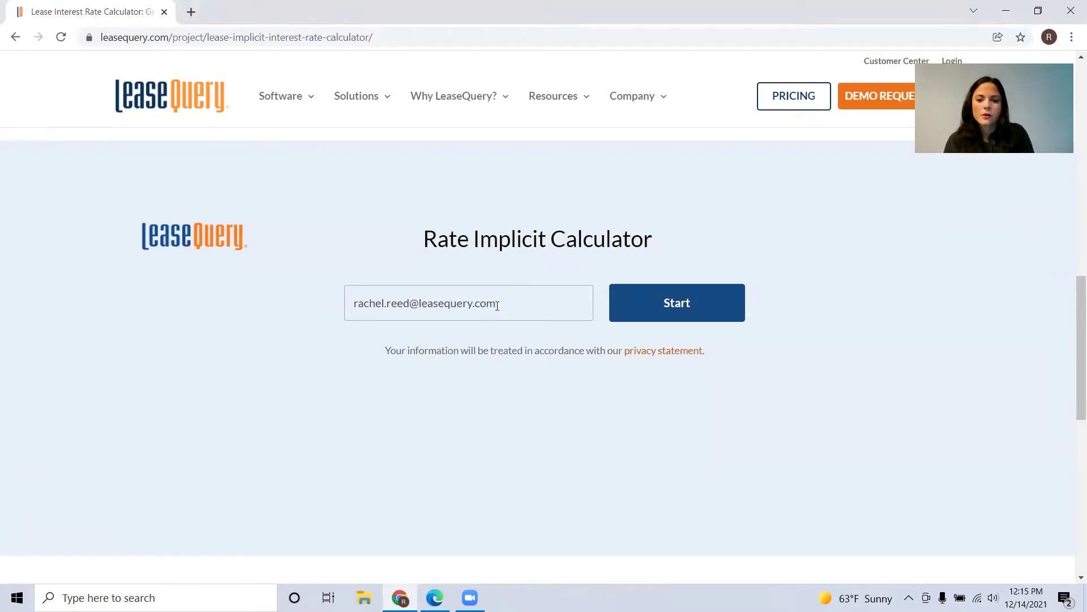
Step: Start the calculator and name the lease 'Example'
click(653, 304)
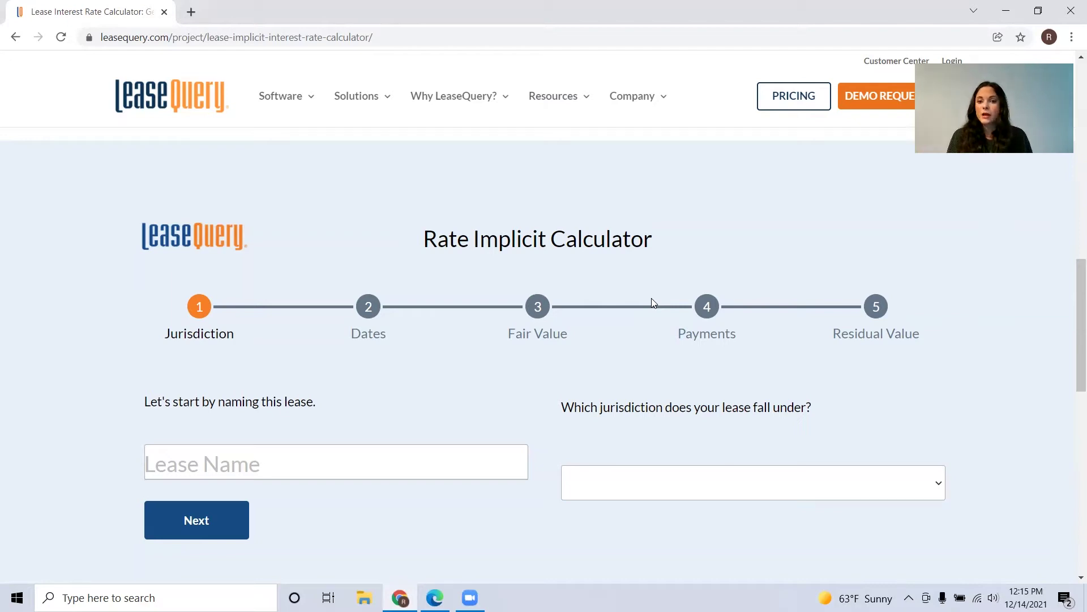
key(Tab)
scroll(357, 403, down, 1)
text(Example)
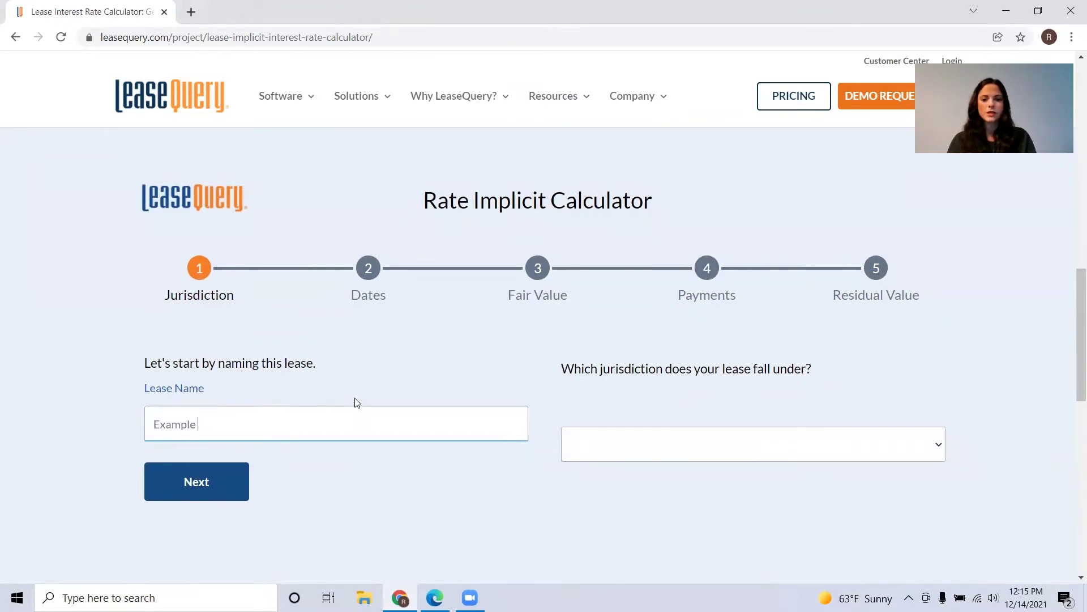
Step: Choose US GAAP as jurisdiction and ASC 842 as the standard, then proceed
click(700, 469)
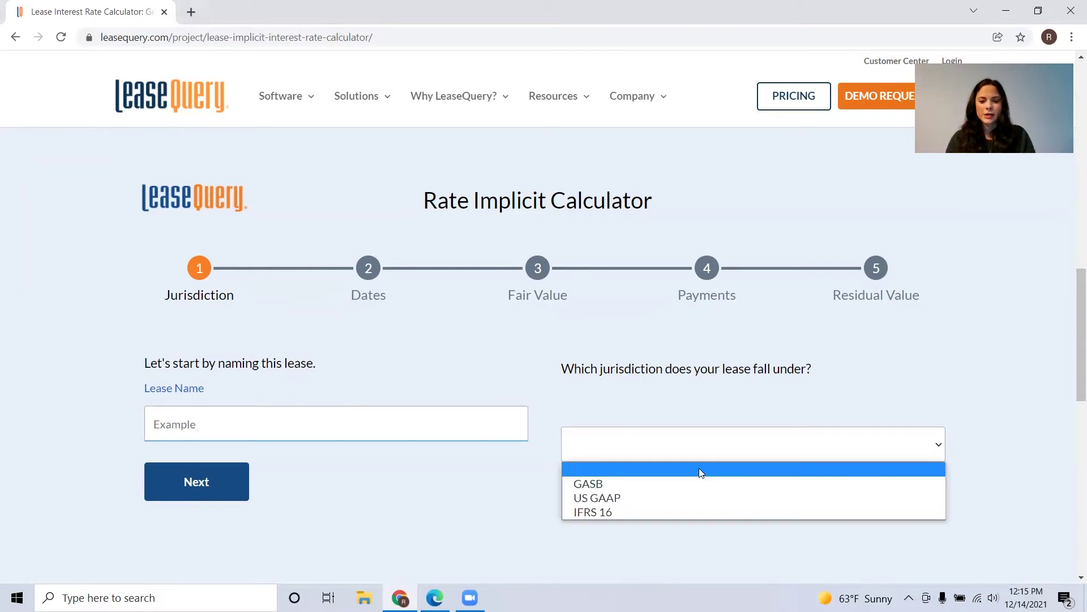
click(652, 497)
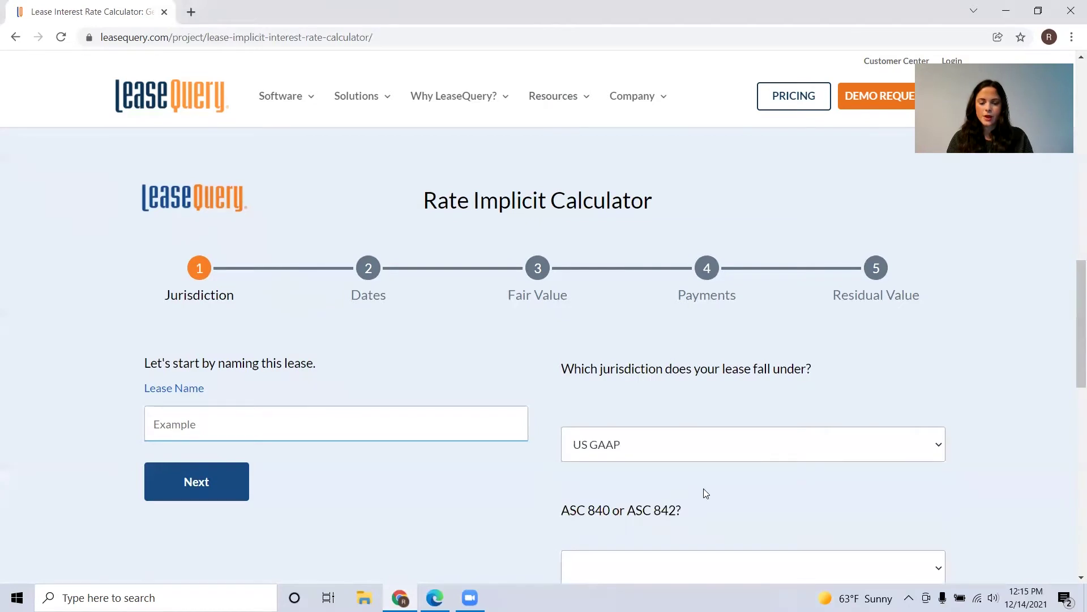
scroll(704, 490, down, 2)
click(692, 476)
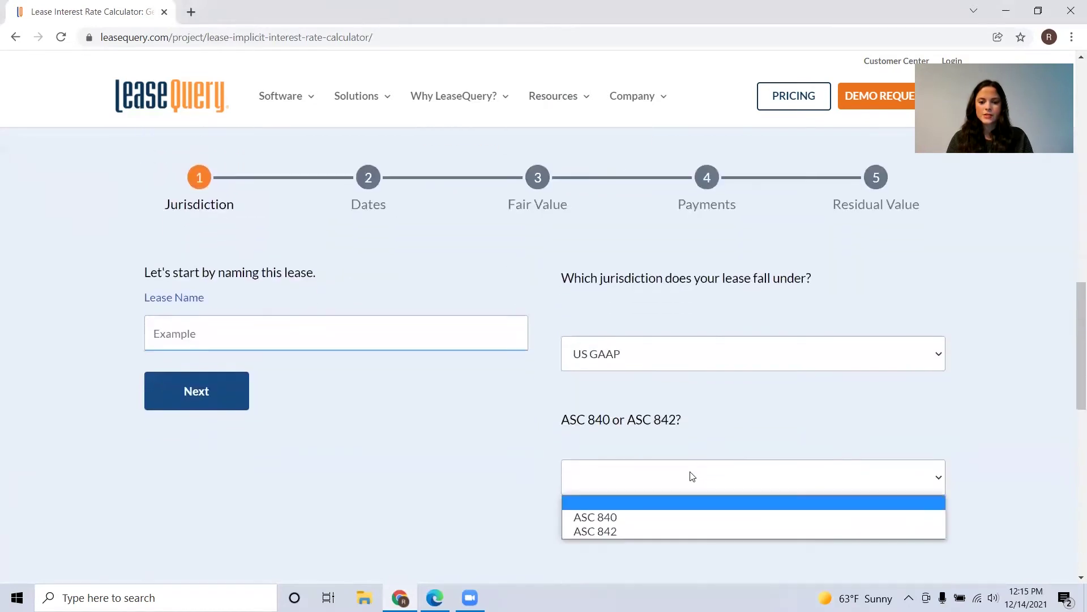
click(656, 533)
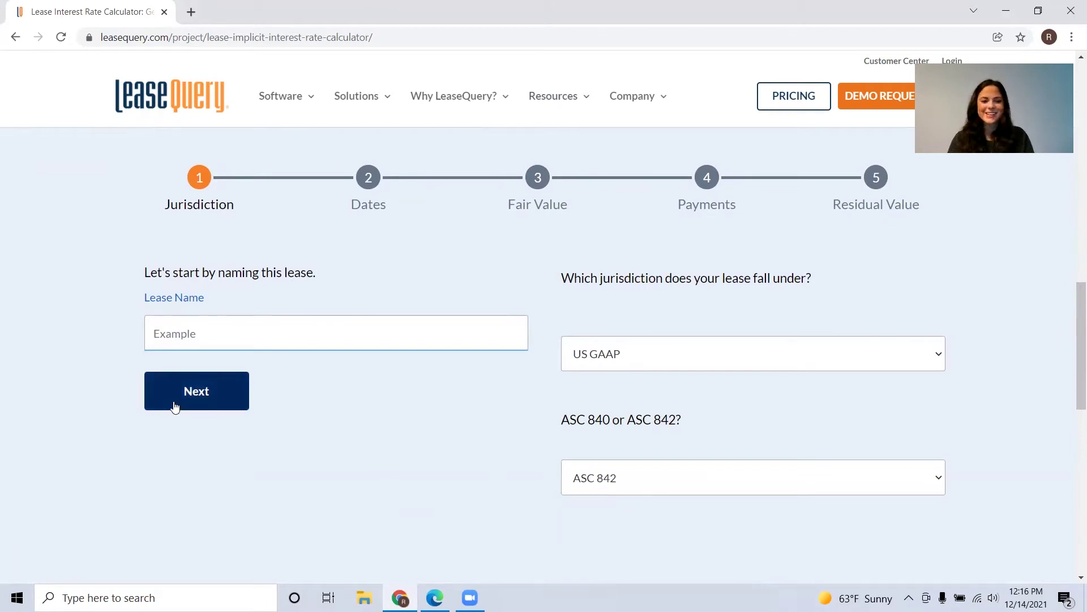
click(174, 407)
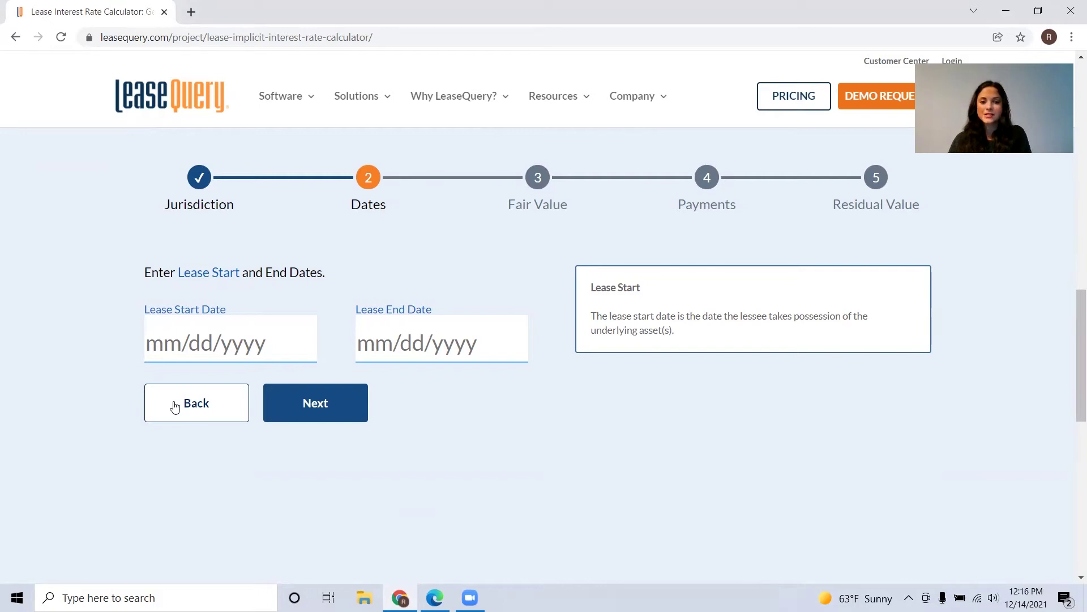
Step: Enter lease start 01/01/2018 and end 12/31/2024, then submit the dates
click(153, 344)
text(01/01/2018)
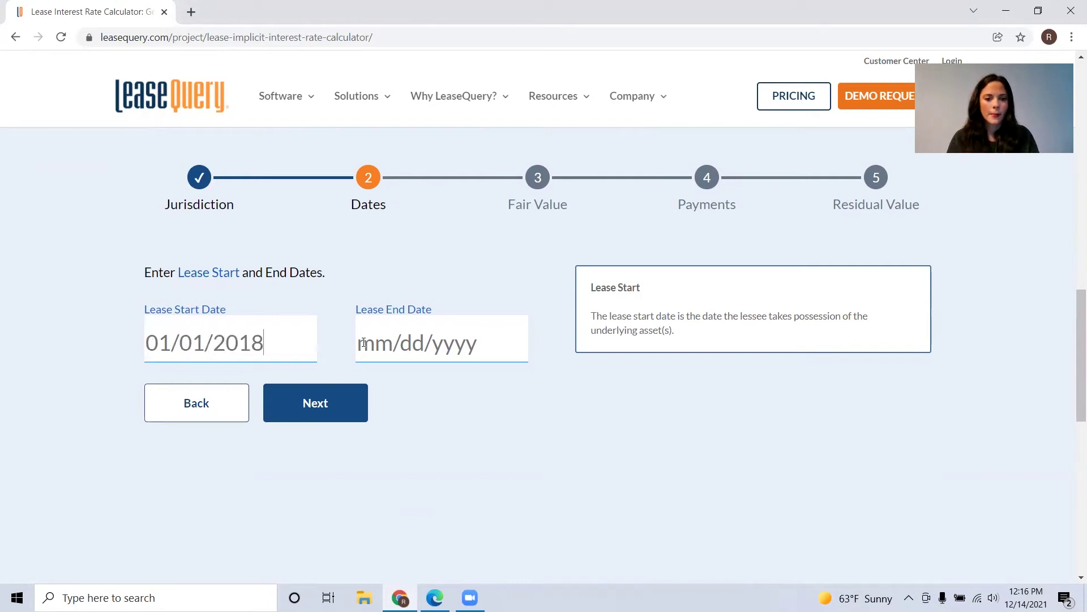
click(369, 344)
text(12/31/2024)
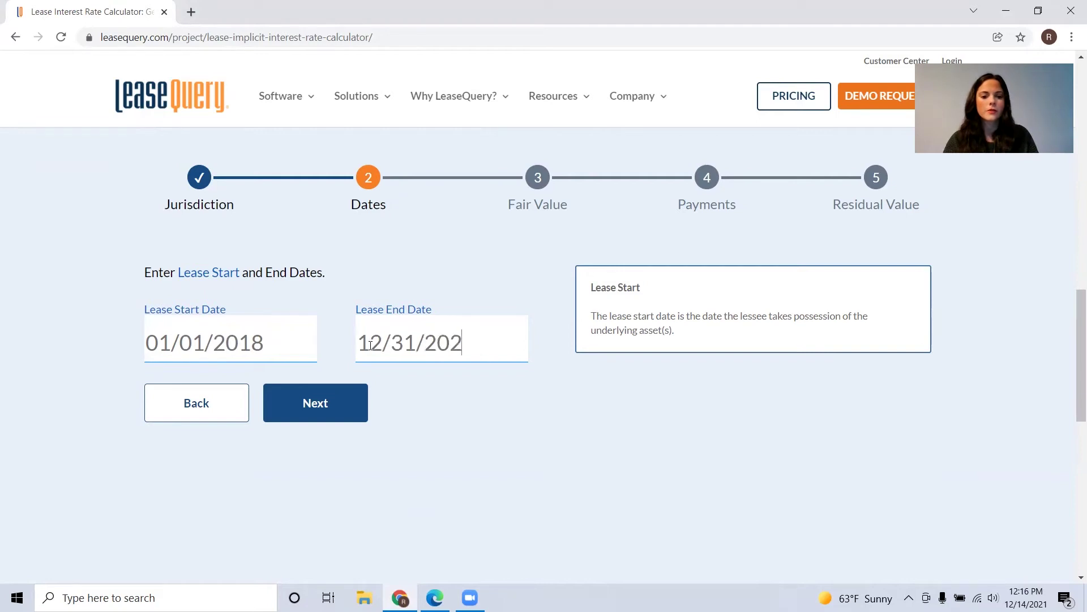
click(316, 401)
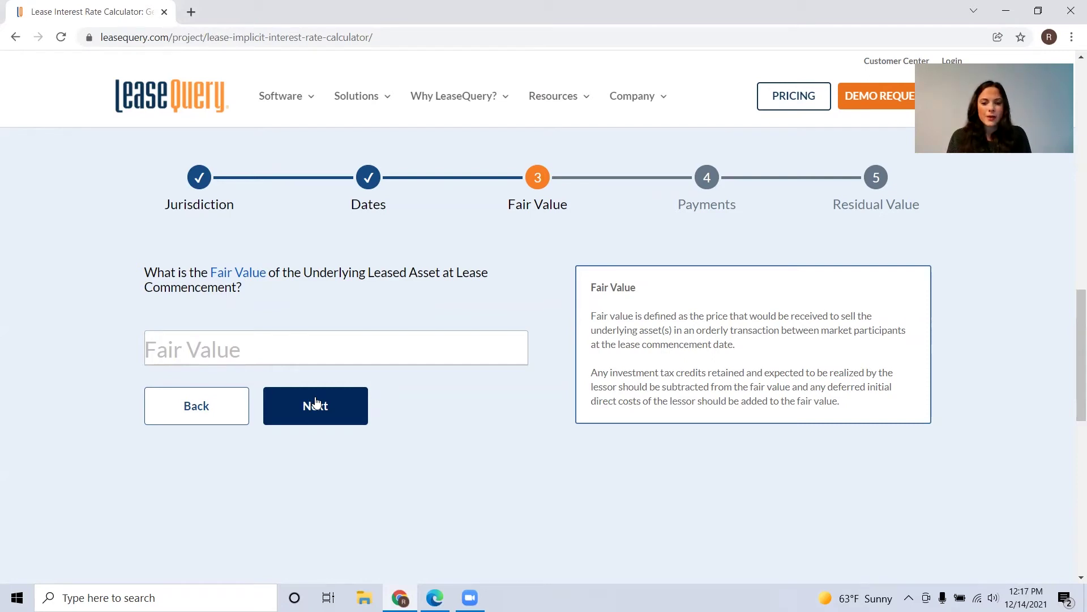
Step: Enter 100,000 in the Fair Value field for the leased asset
click(254, 354)
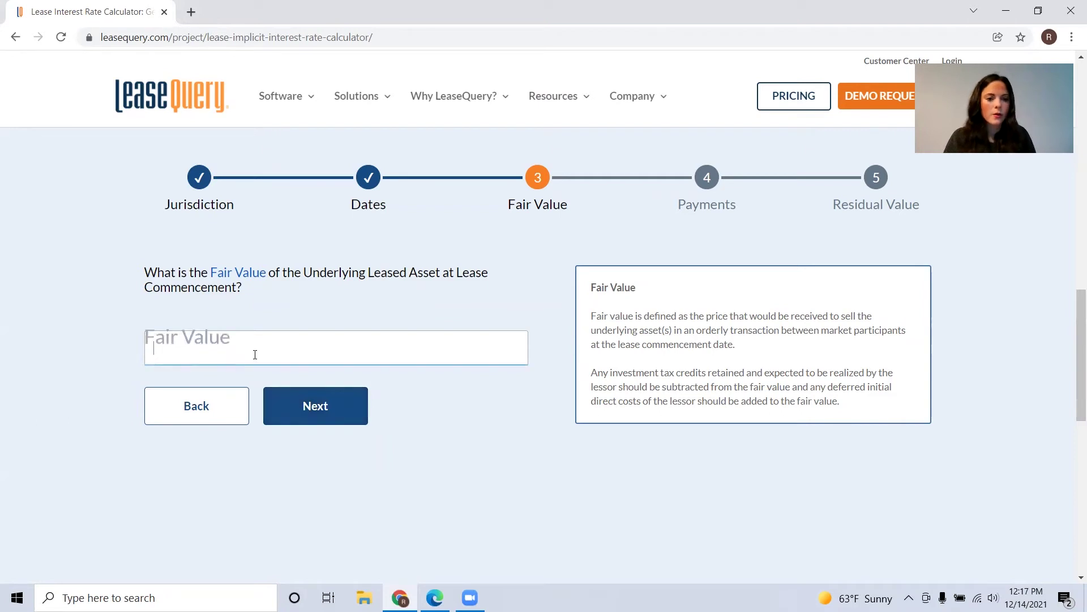
text(100)
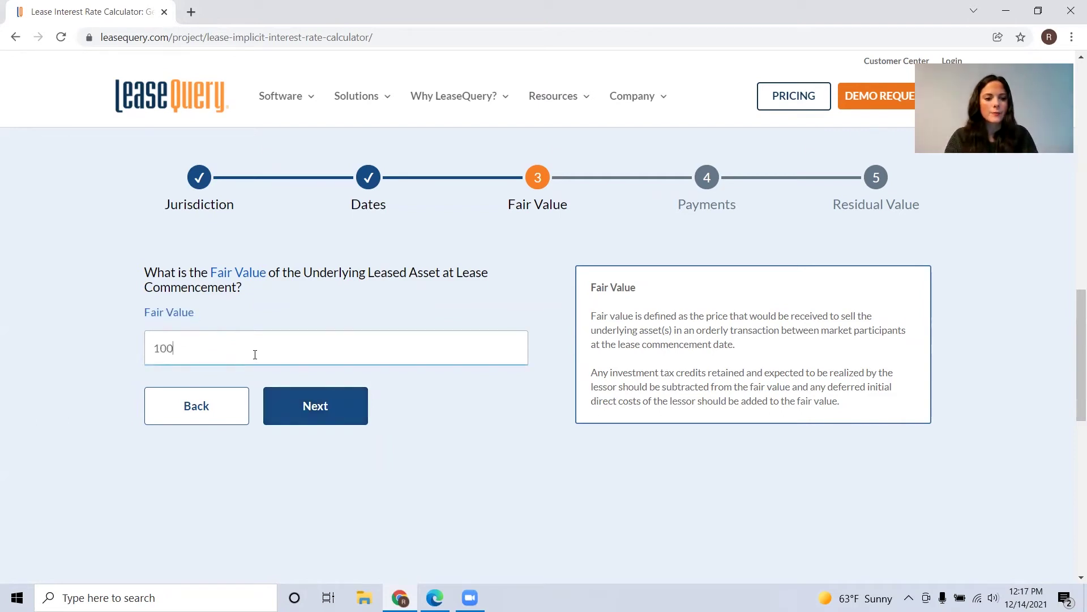
text(,000)
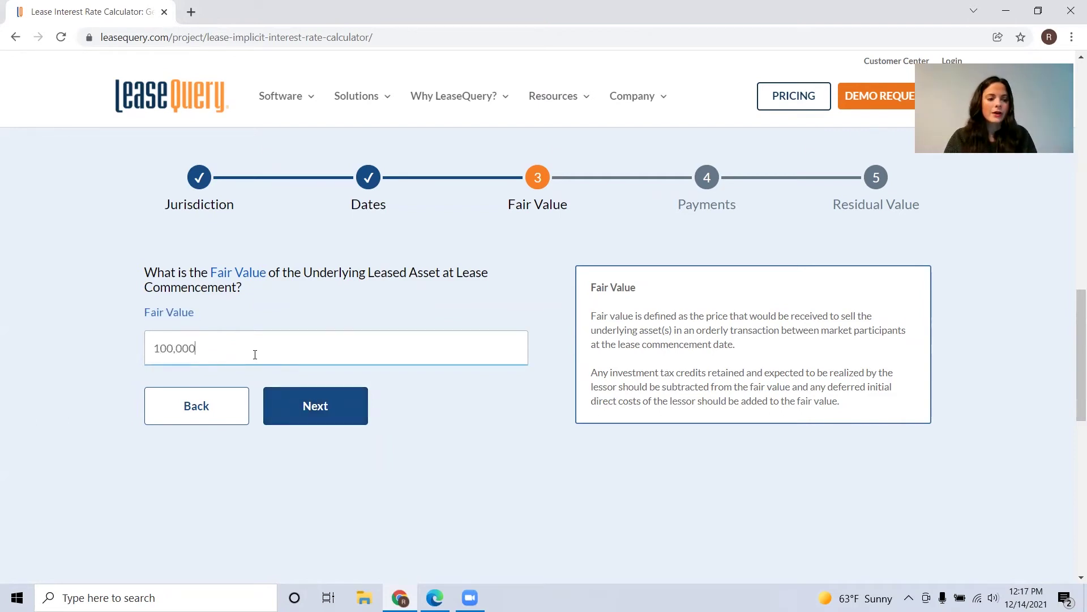
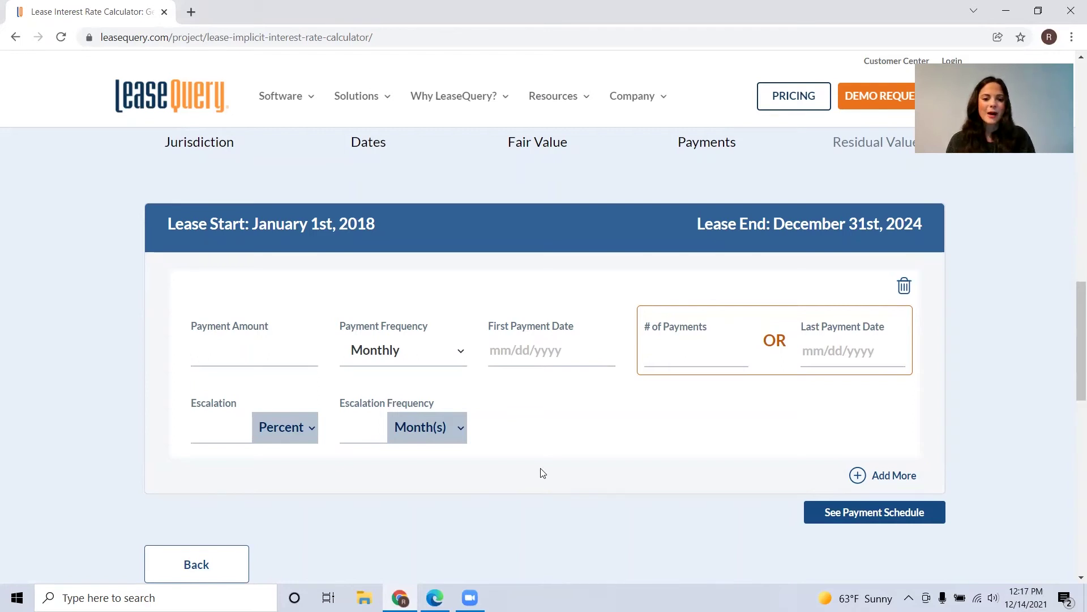
Step: Enter a 1,000 monthly payment running from 01/01/2018 to 12/01/2024
click(249, 340)
text(1,000)
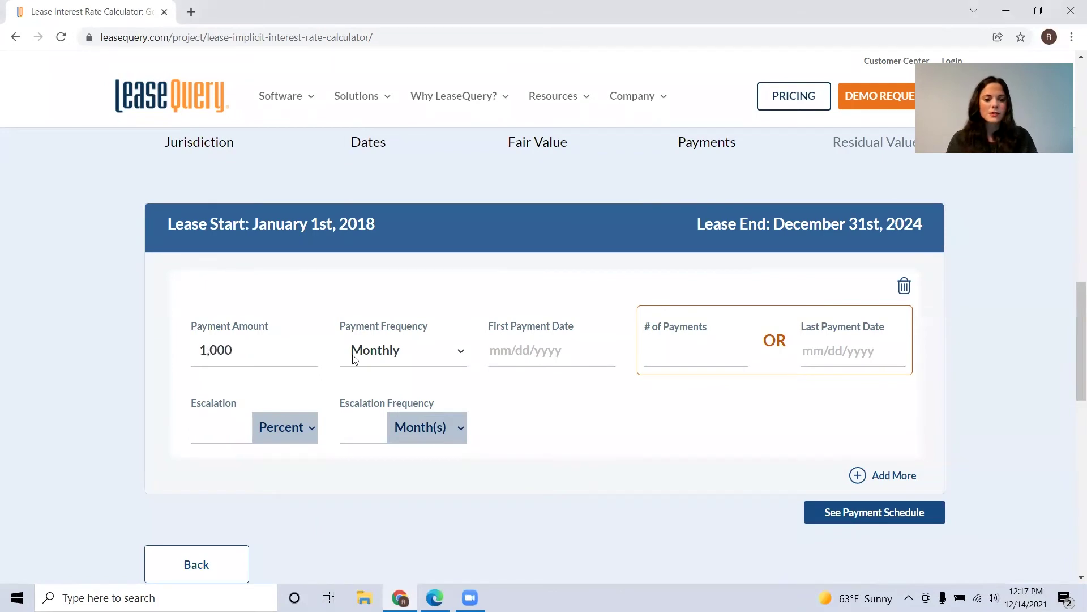
click(394, 362)
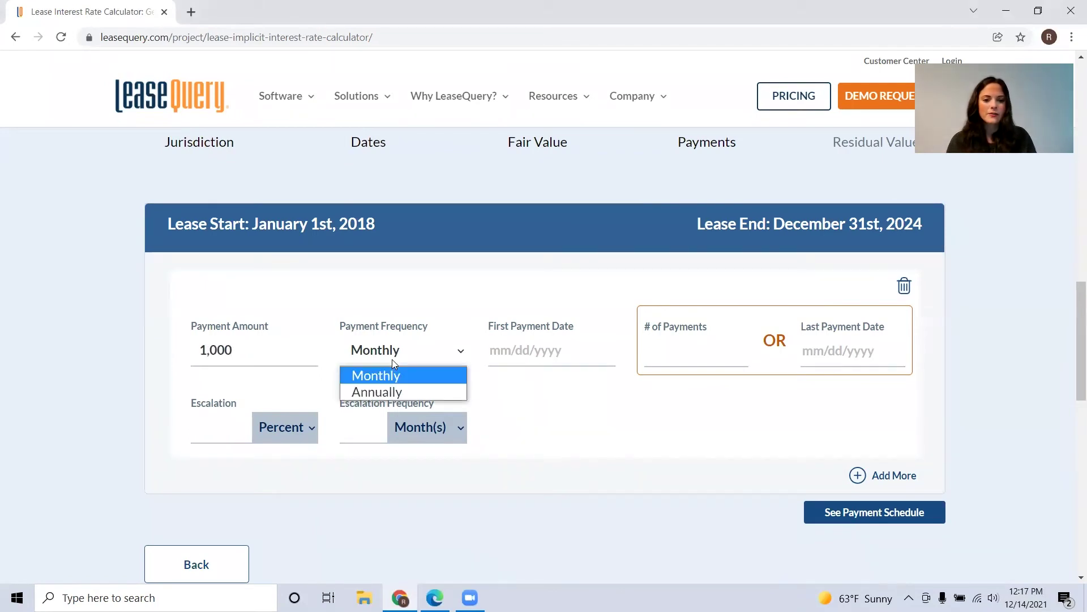
click(414, 337)
click(499, 358)
text(01/01/2018)
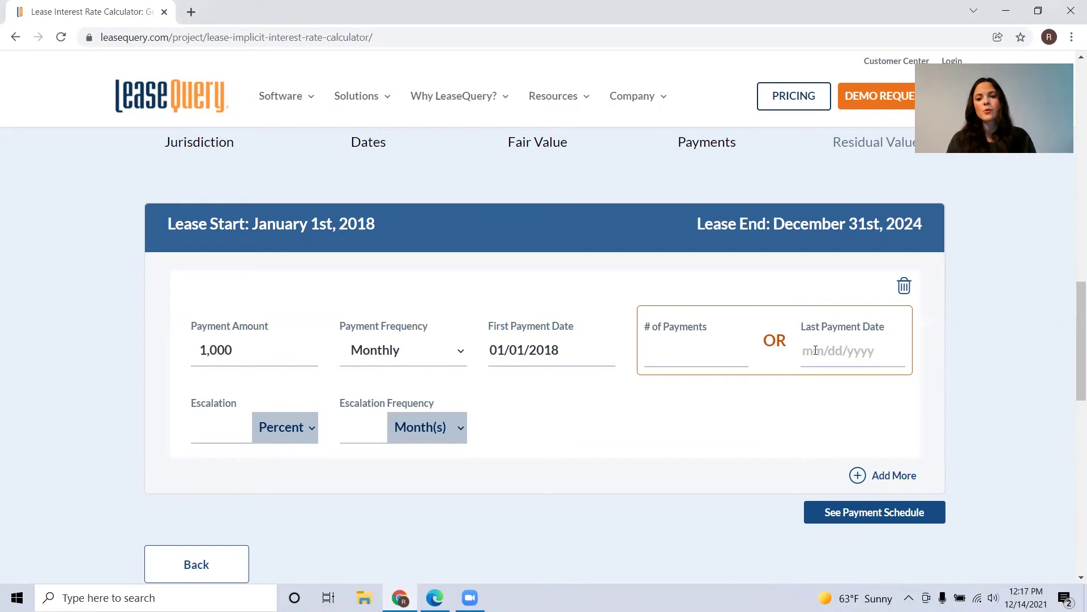
click(816, 350)
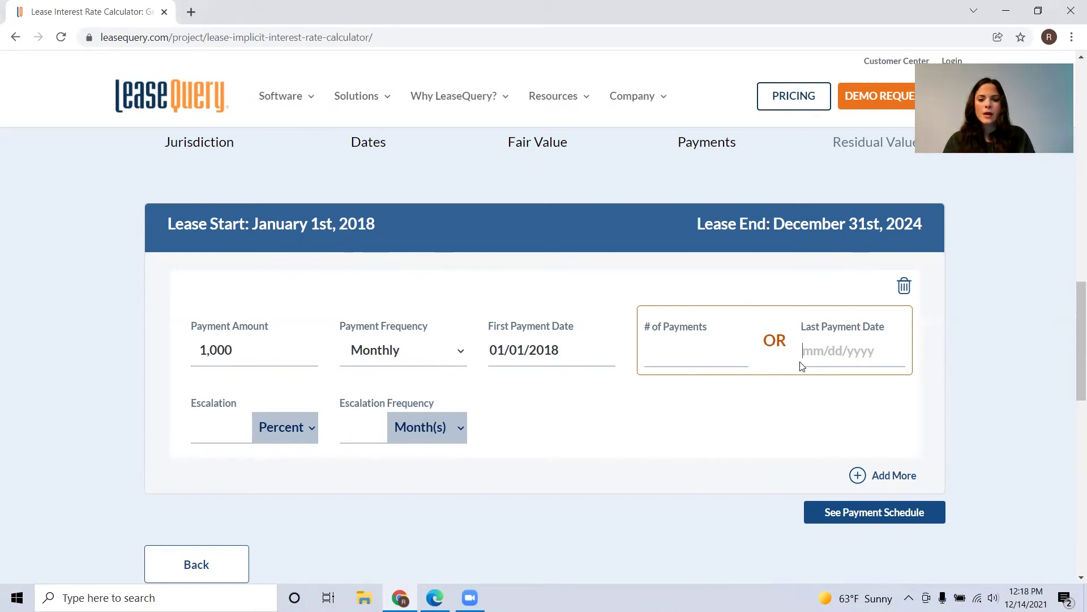
text(12/01/)
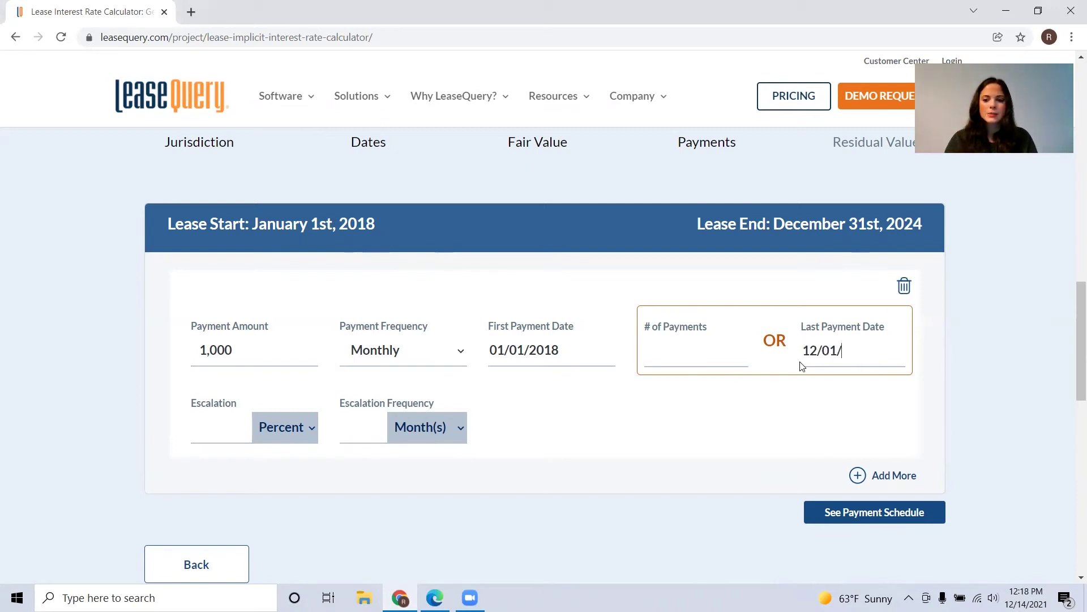
text(202)
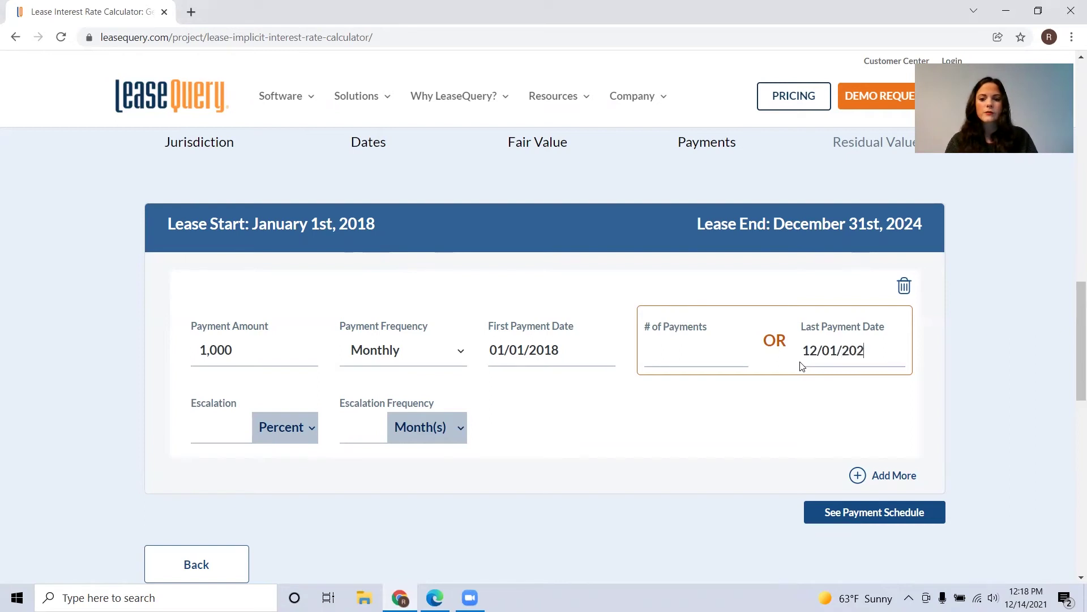
text(4)
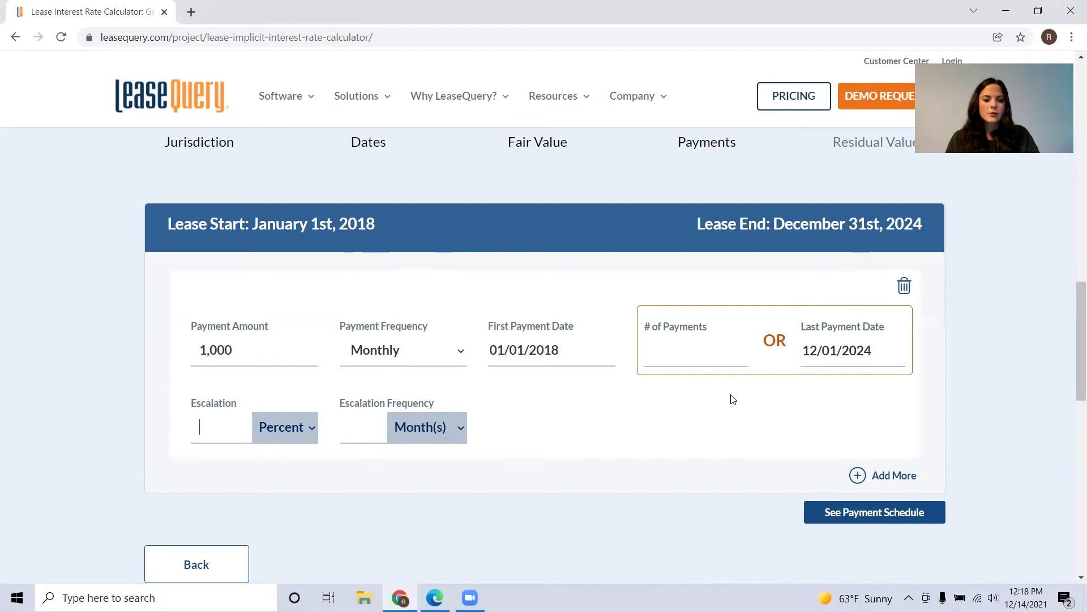
text(5)
Step: Set the escalation to 5 percent, repeating every 1 year
key(Tab)
key(alt+Down)
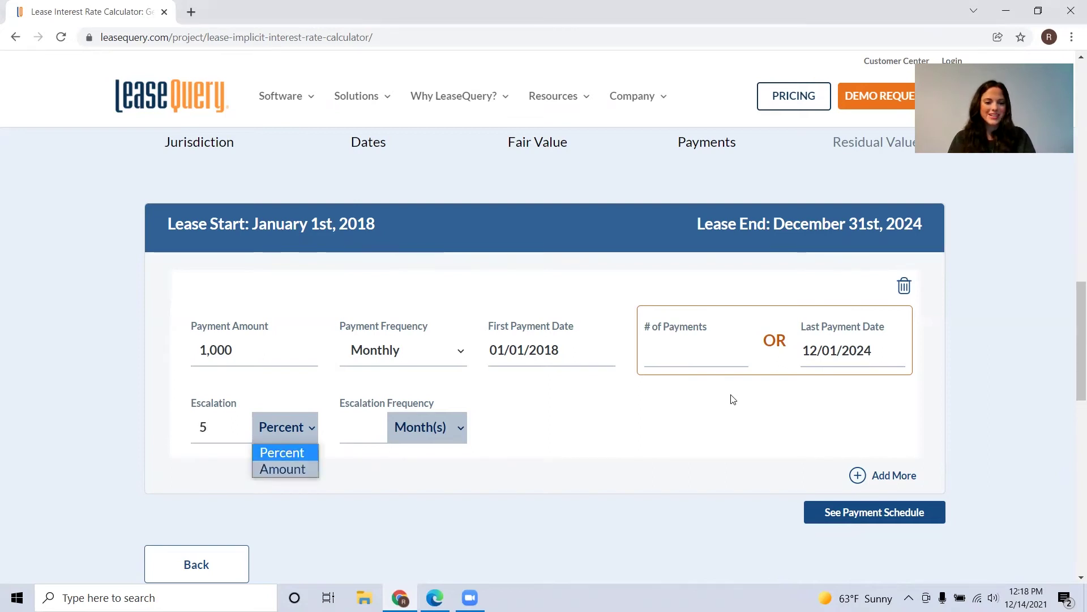
key(Return)
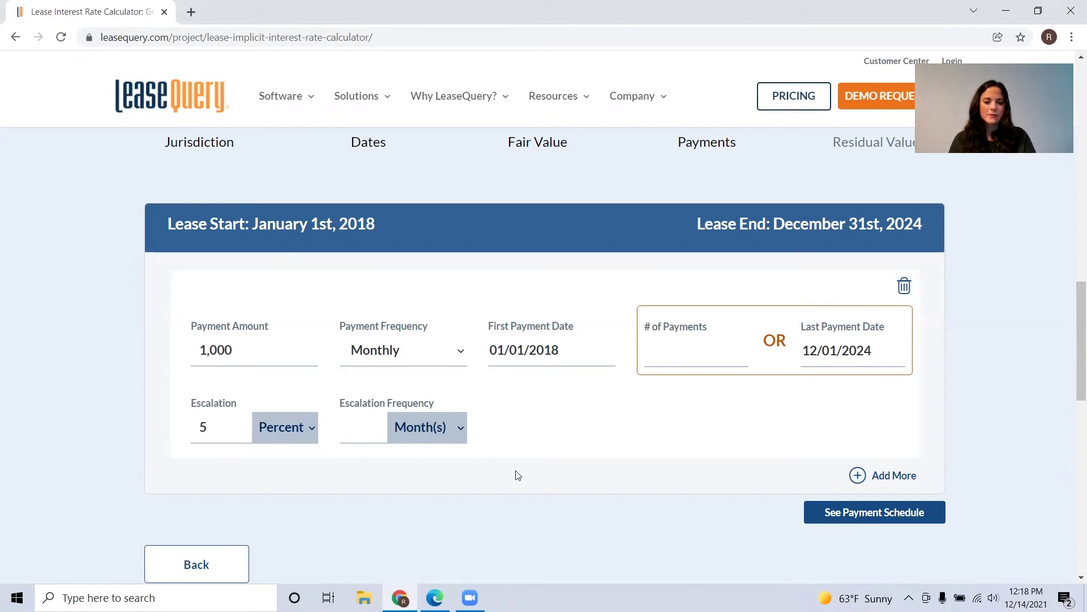
key(alt+Down)
key(Down)
key(Down)
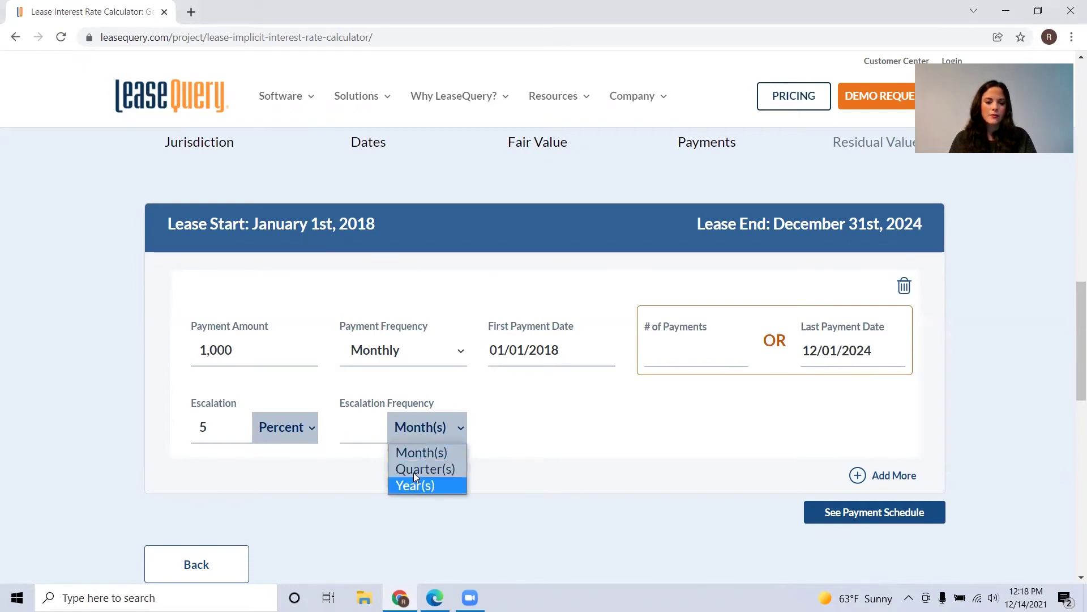
key(Return)
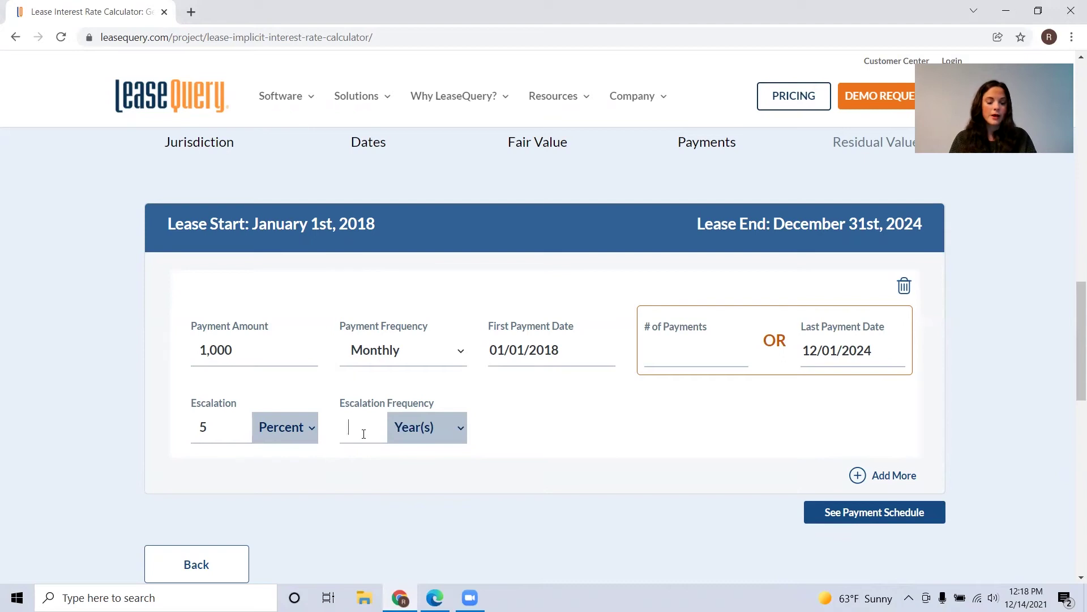
click(364, 434)
text(1)
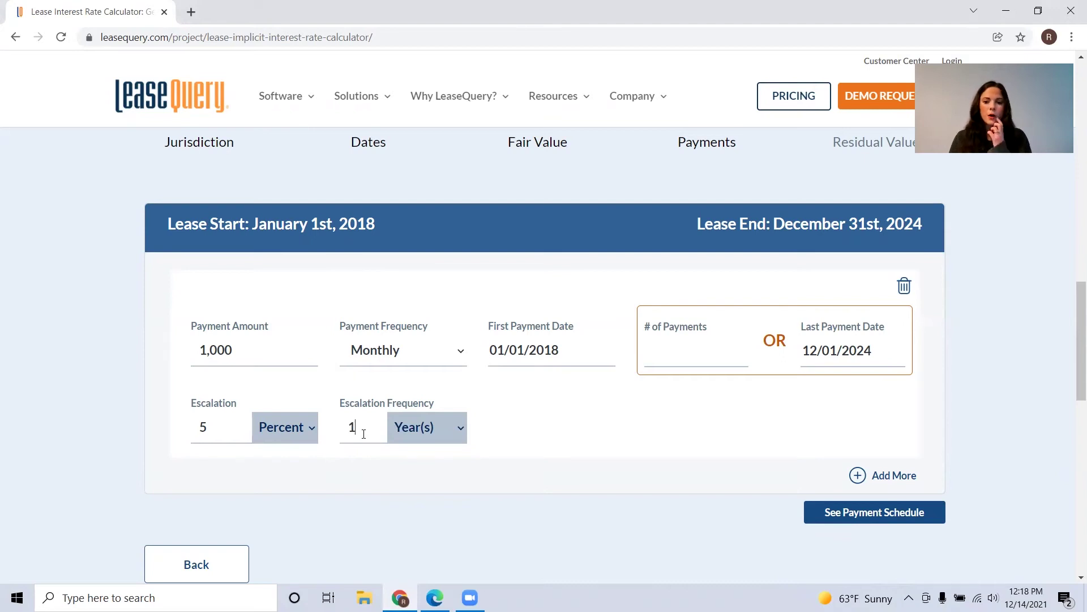
scroll(606, 441, down, 1)
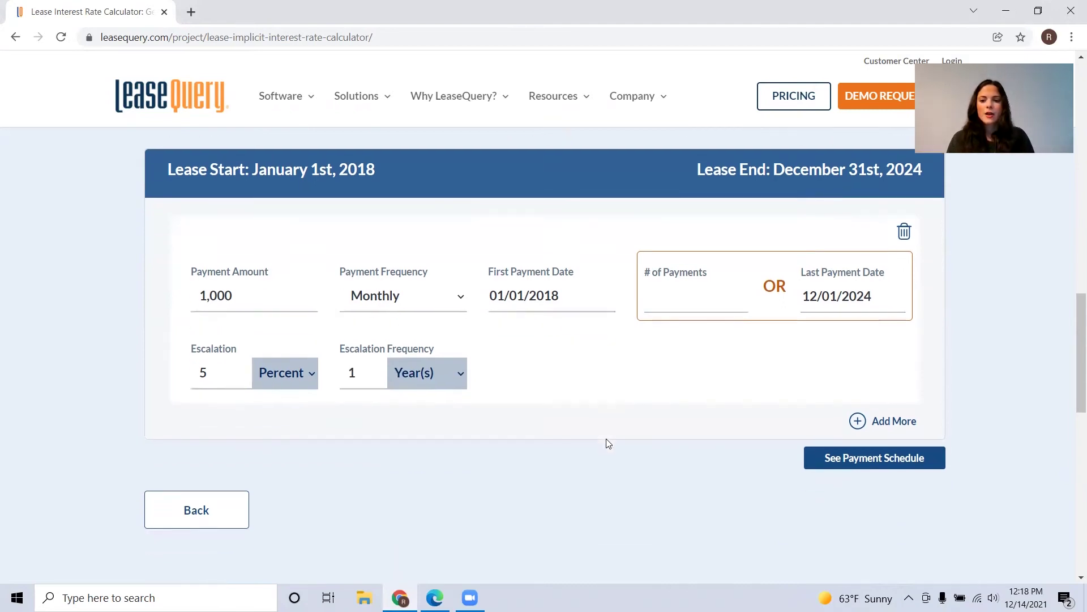
Step: Add a second payment stream, then remove the extra empty stream
click(859, 429)
scroll(614, 376, down, 3)
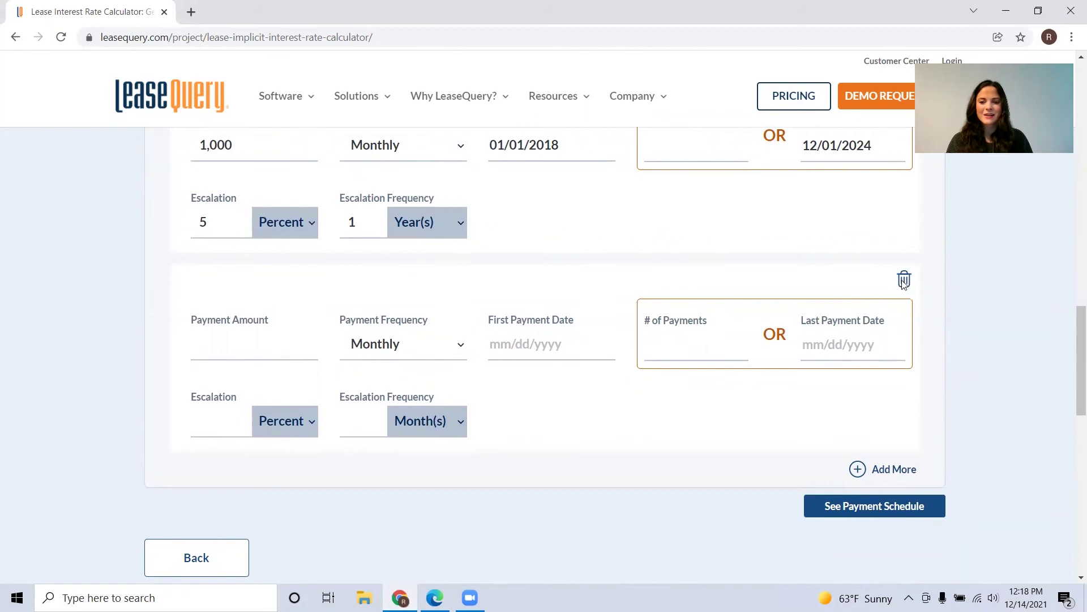
click(904, 280)
scroll(721, 293, up, 1)
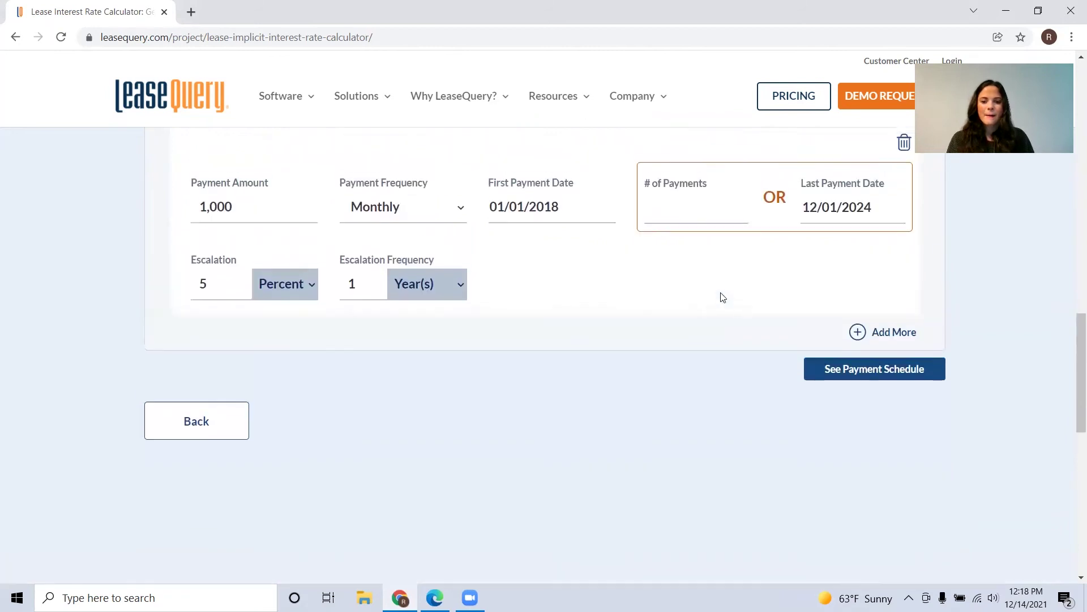
Step: Generate the payment schedule, totaling $97,703.88, and expand Payment Stream 1
click(865, 371)
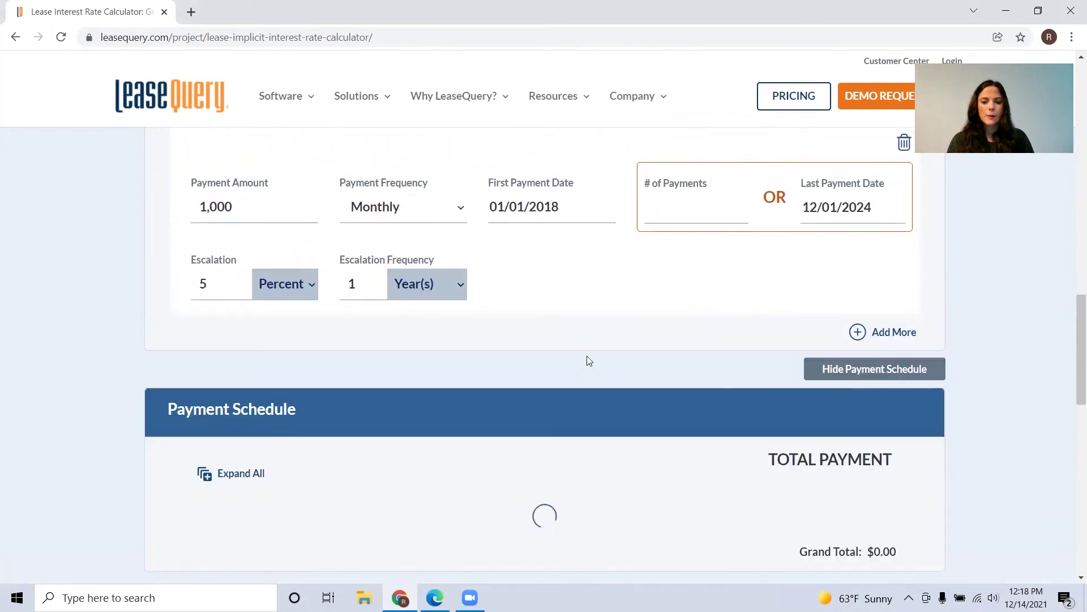
scroll(586, 354, down, 2)
scroll(585, 359, down, 2)
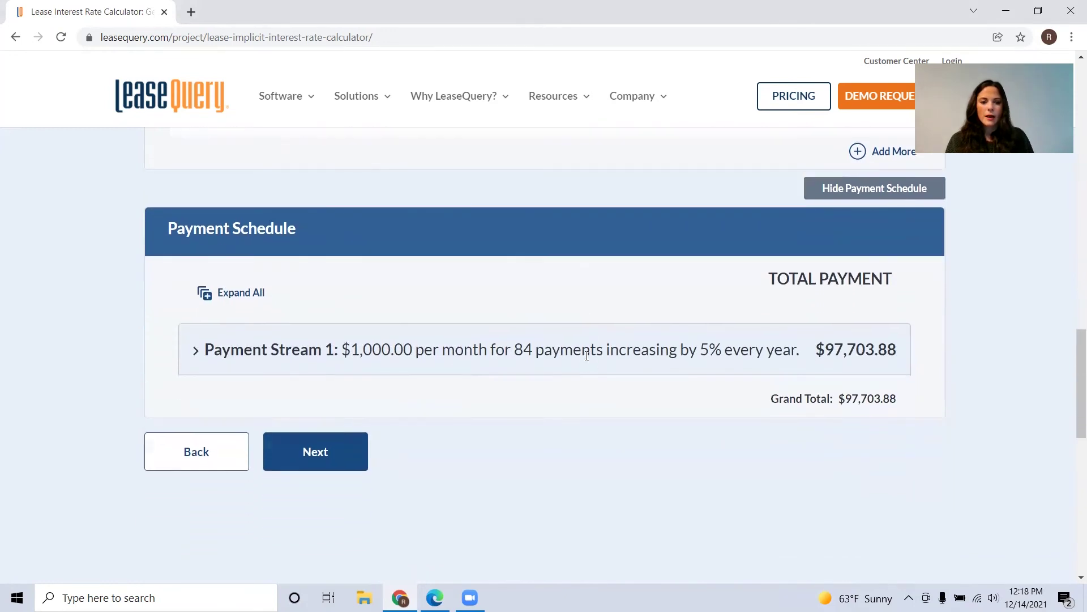
click(197, 354)
Step: Scroll through the 2018–2024 yearly payment rows down to the $97,703.88 grand total
scroll(486, 409, down, 5)
scroll(488, 409, down, 10)
scroll(488, 410, down, 9)
scroll(488, 410, down, 14)
scroll(489, 410, down, 5)
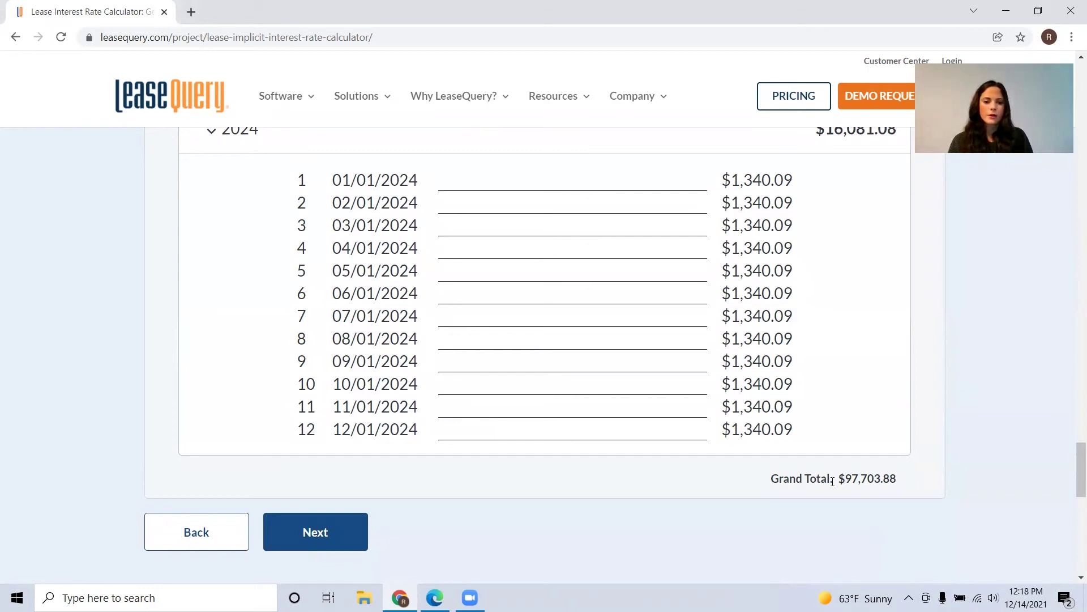
Step: Go to the residual value step, enter an expected residual value of 50,000, and submit
click(315, 532)
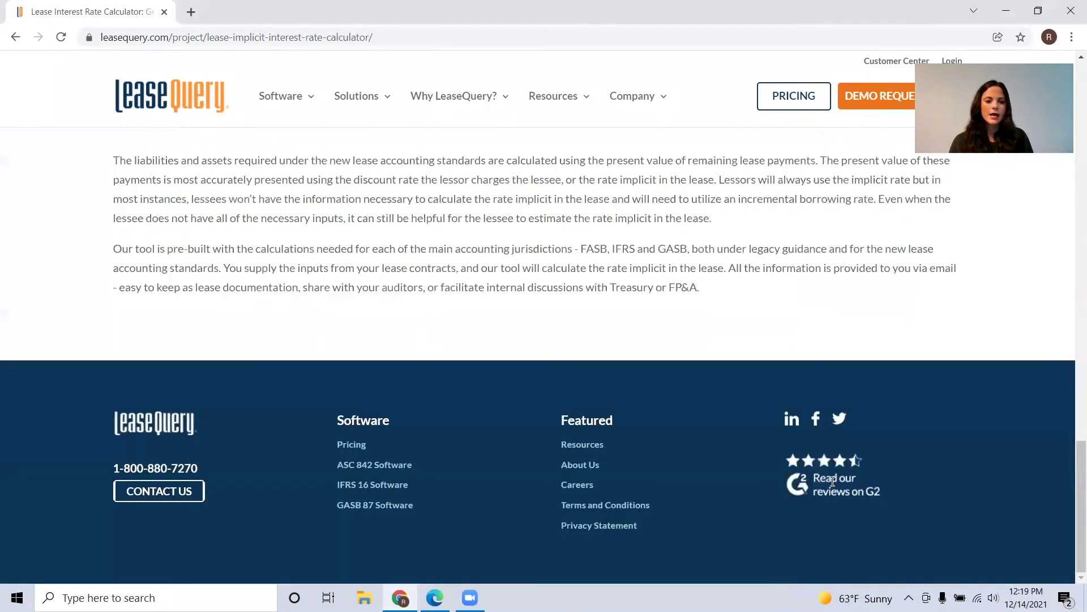
scroll(340, 397, up, 5)
scroll(347, 359, up, 5)
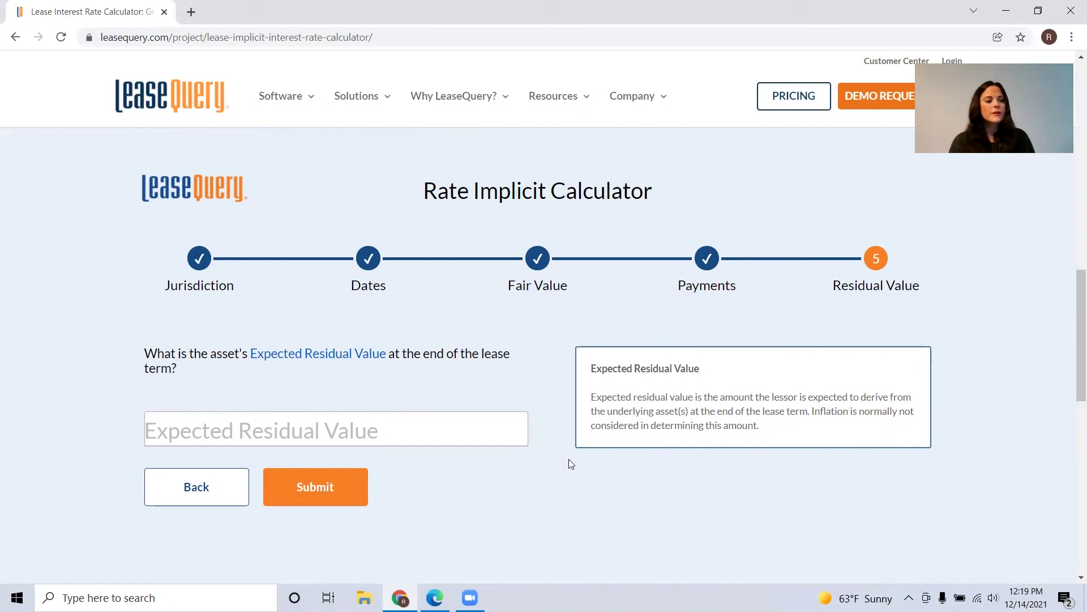
click(374, 411)
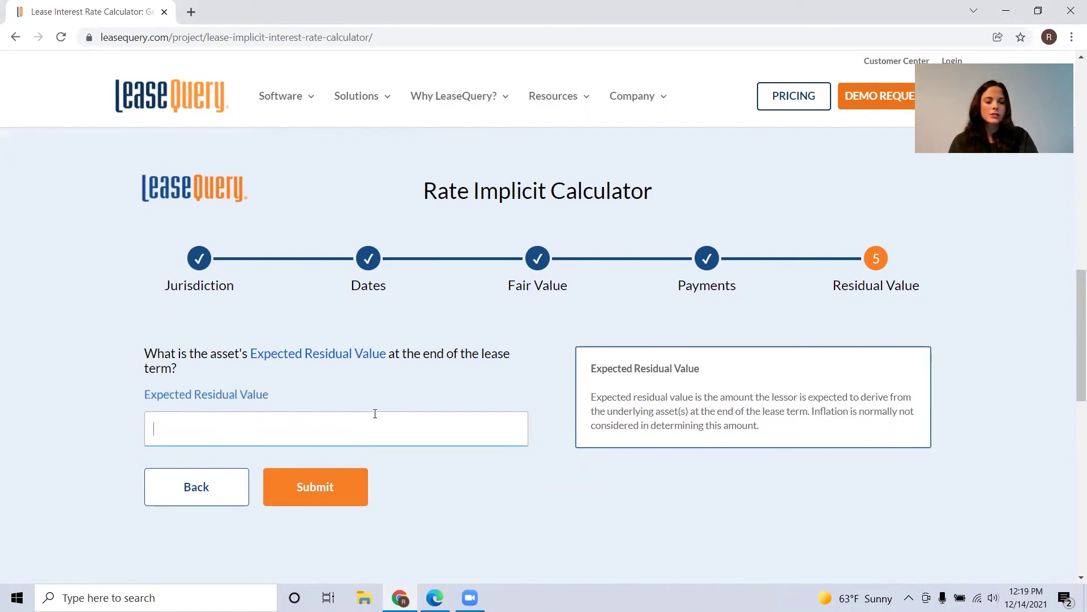
text(50)
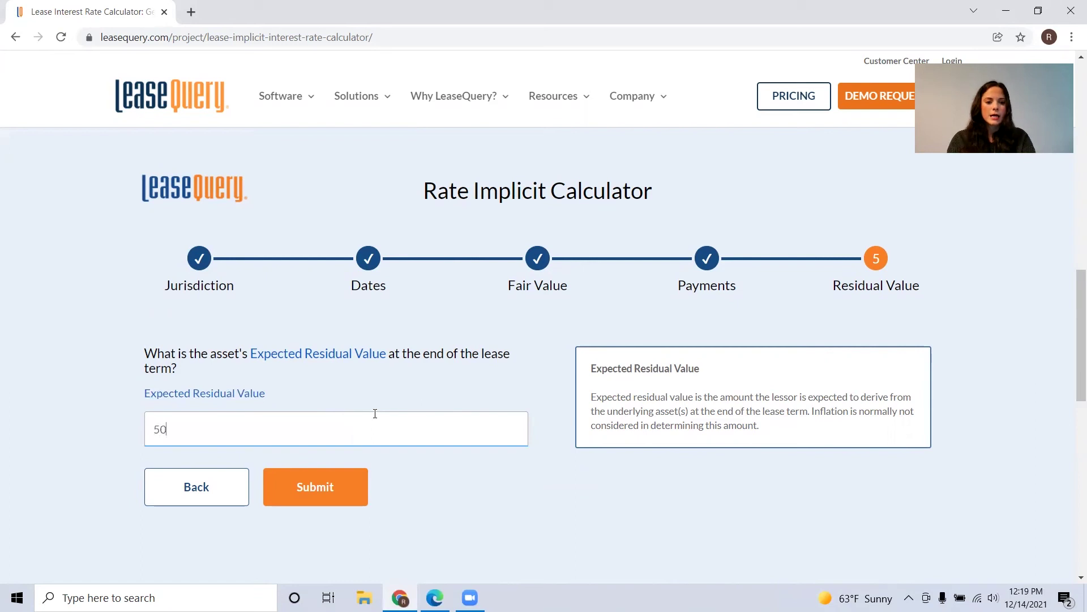
text(,000)
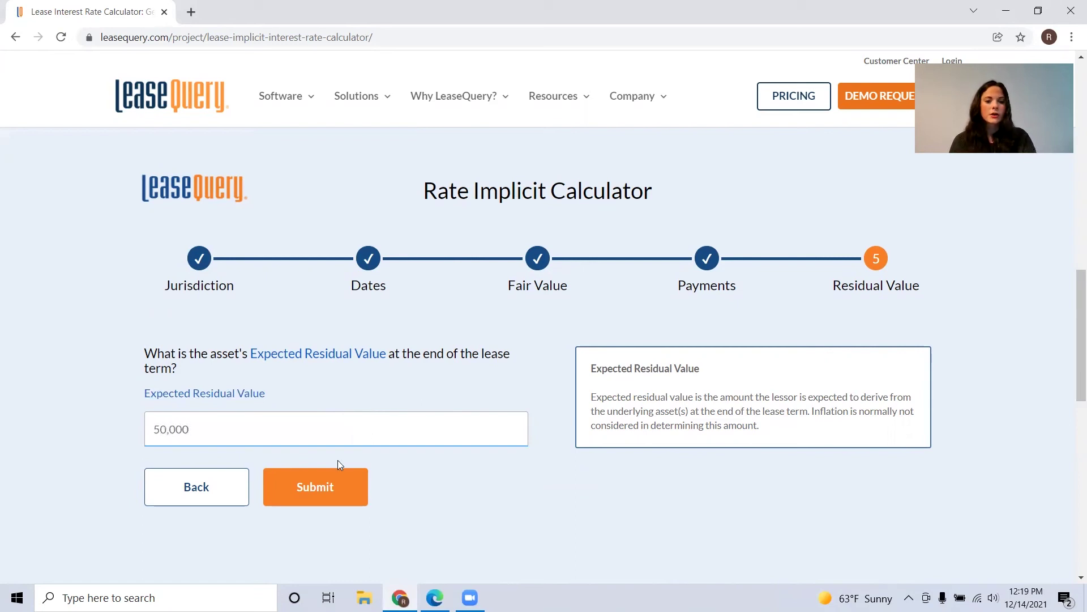
key(Return)
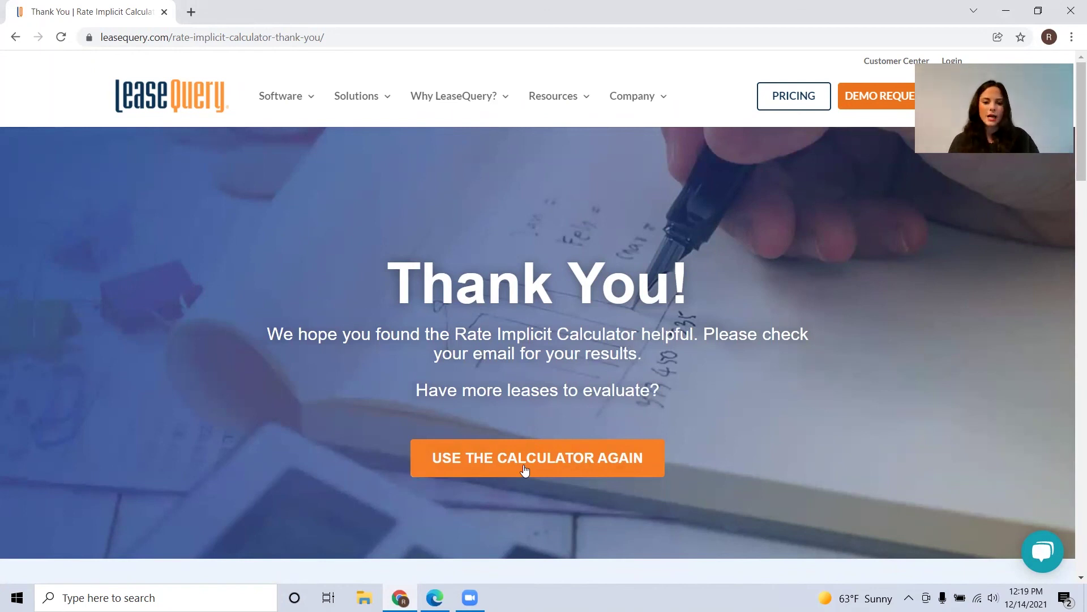
Step: Switch to the Edge window showing Implicit Rate Results.pdf
key(alt+Tab)
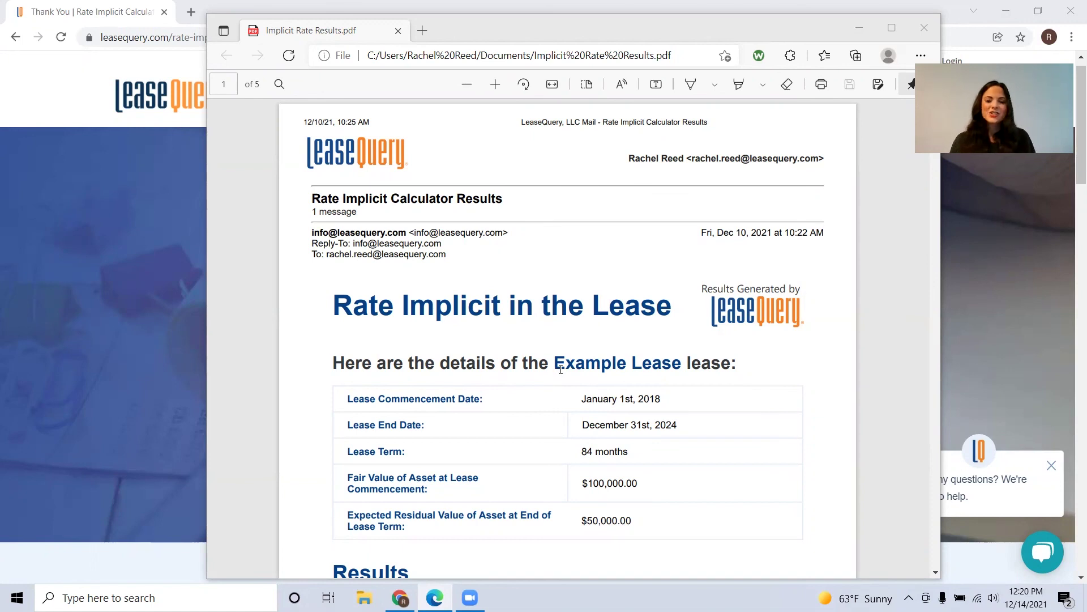
scroll(561, 369, down, 2)
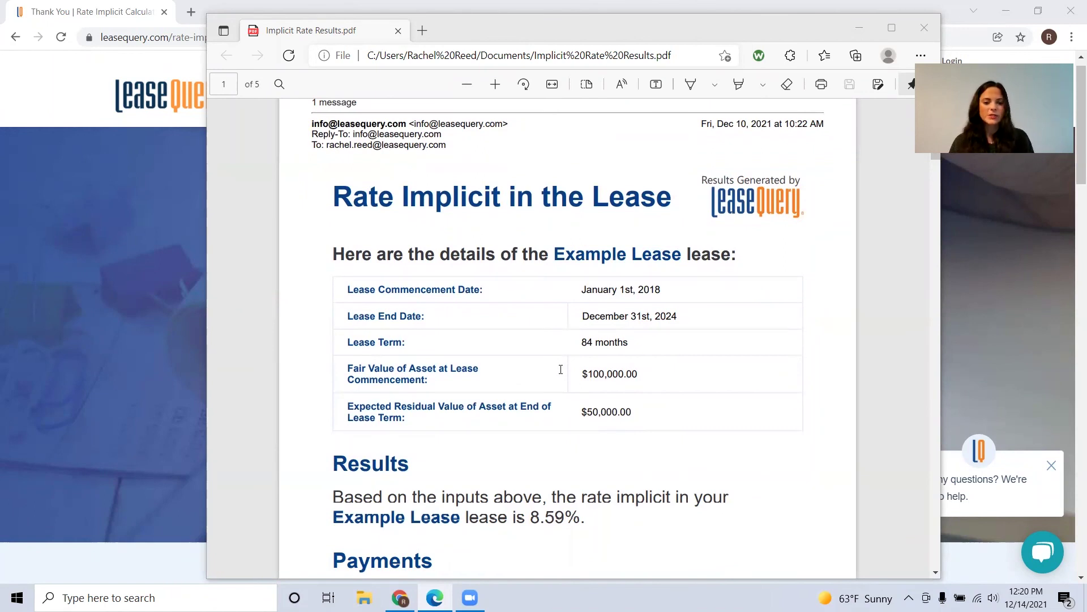
scroll(561, 369, down, 10)
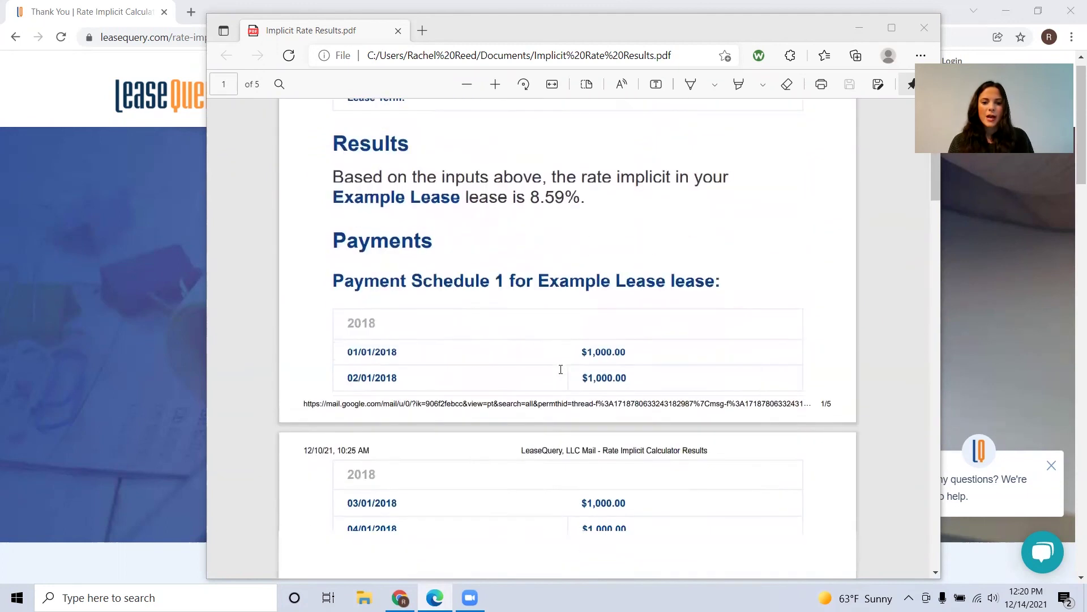
scroll(561, 369, down, 10)
scroll(561, 369, up, 15)
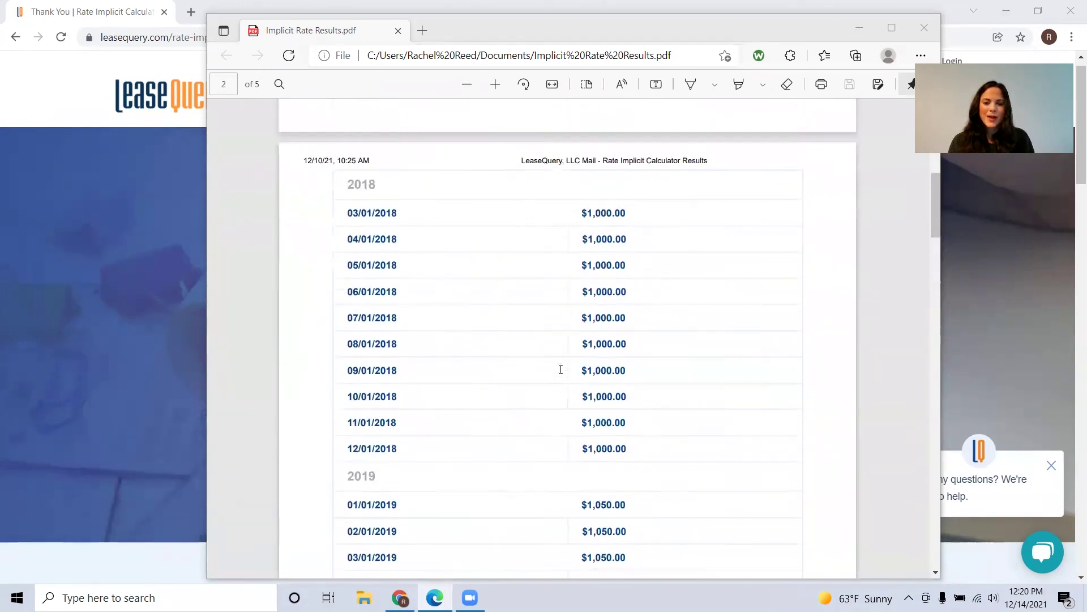
scroll(560, 370, up, 3)
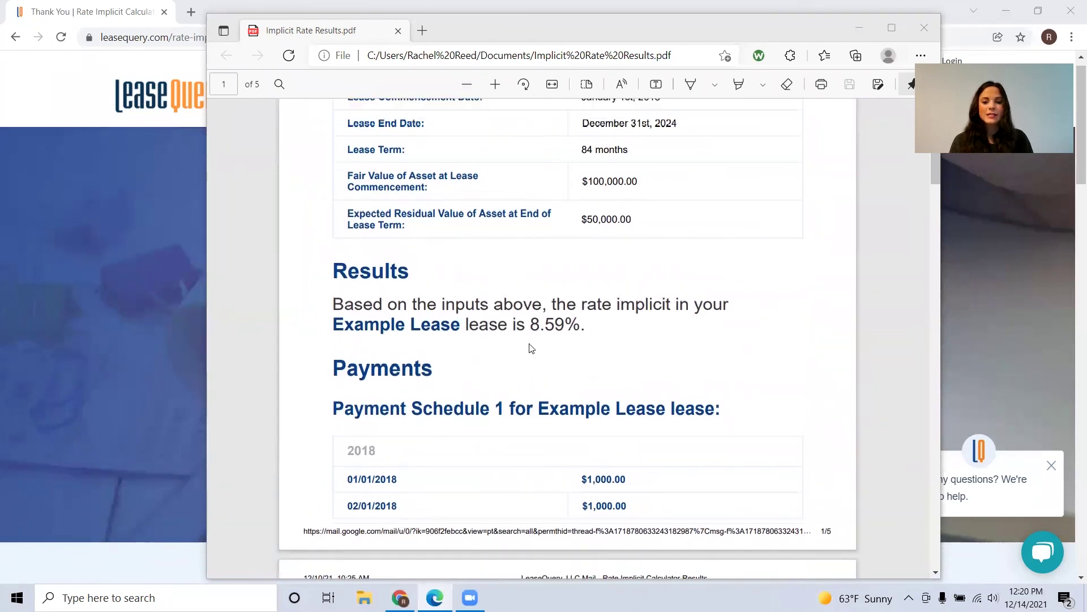
drag(531, 324, 576, 325)
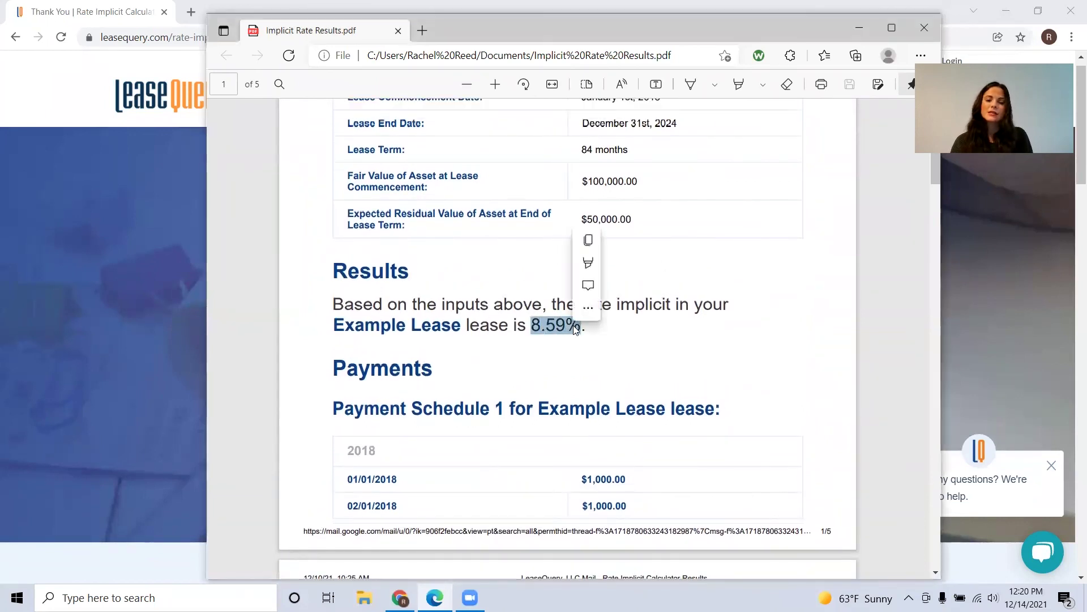
click(552, 327)
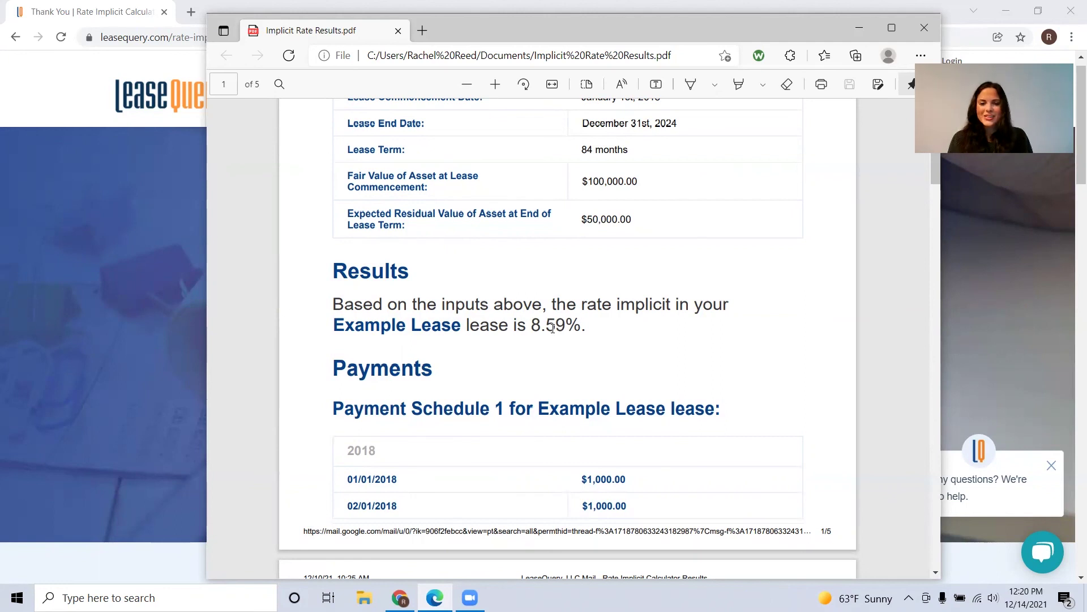
scroll(552, 329, up, 5)
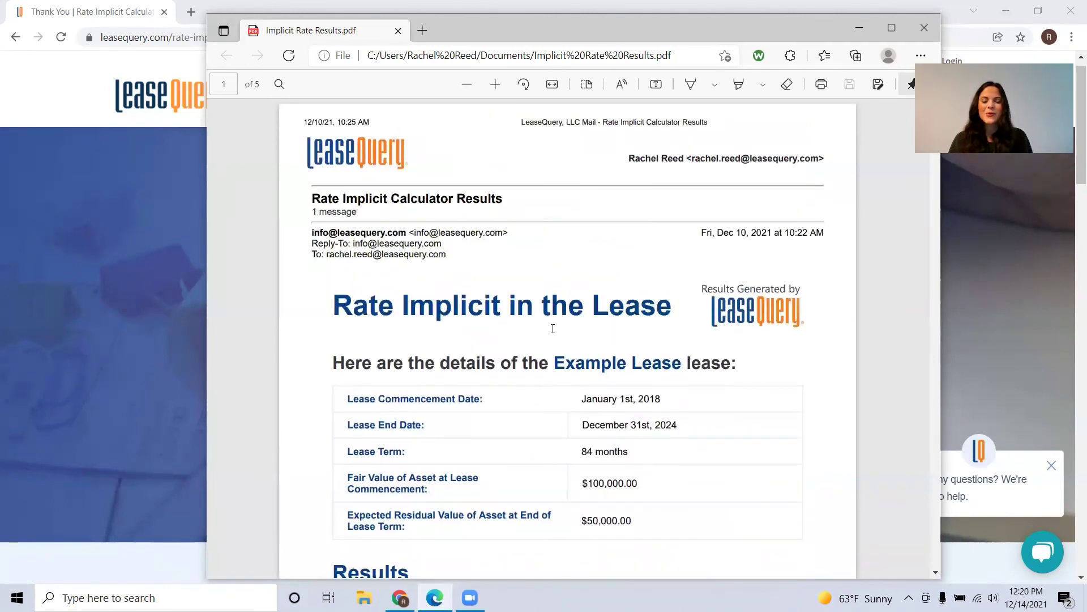